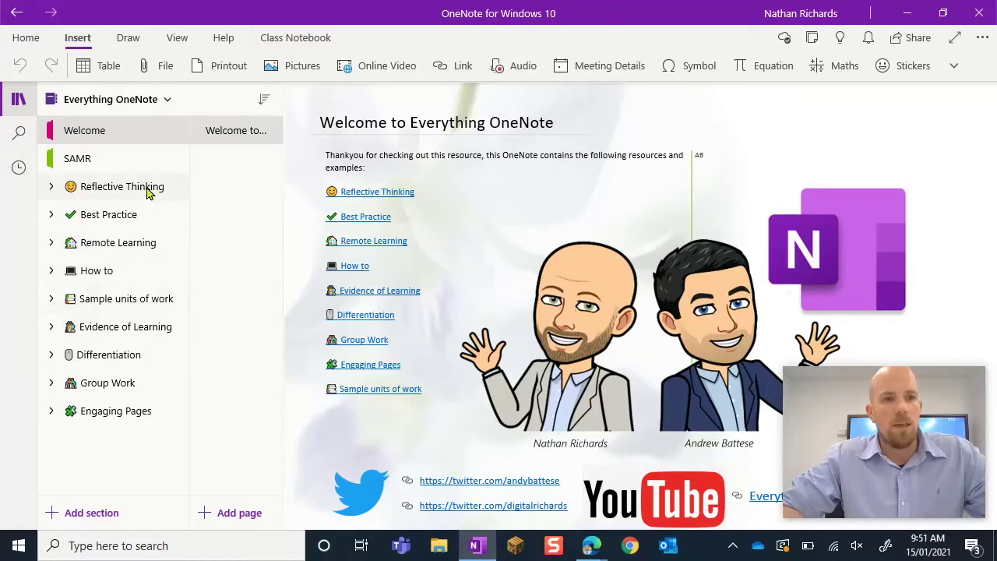
# In the Templates section under Engaging Pages, insert a table with one row and two columns on the Sticky Notes page.
pyautogui.click(51, 412)
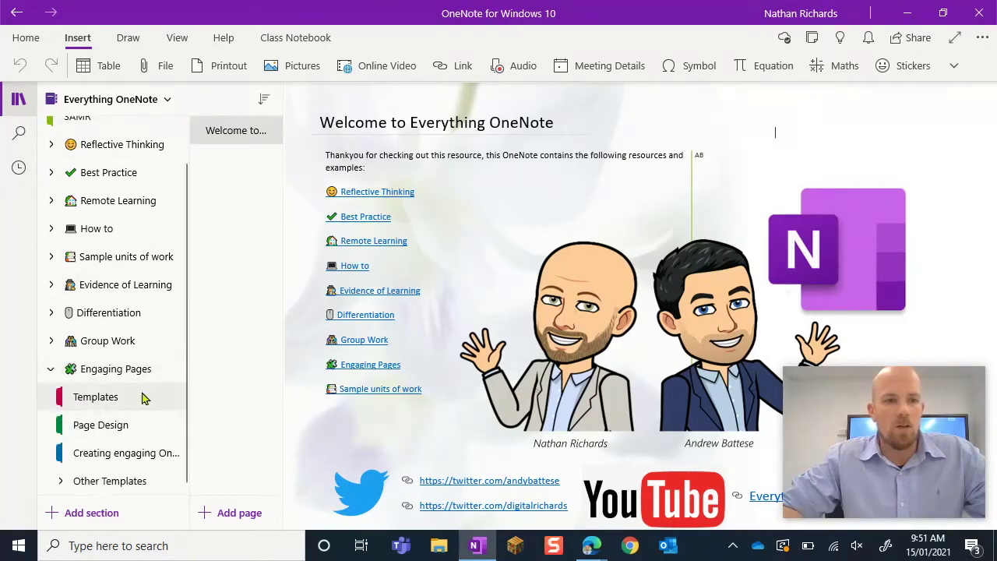
pyautogui.click(111, 398)
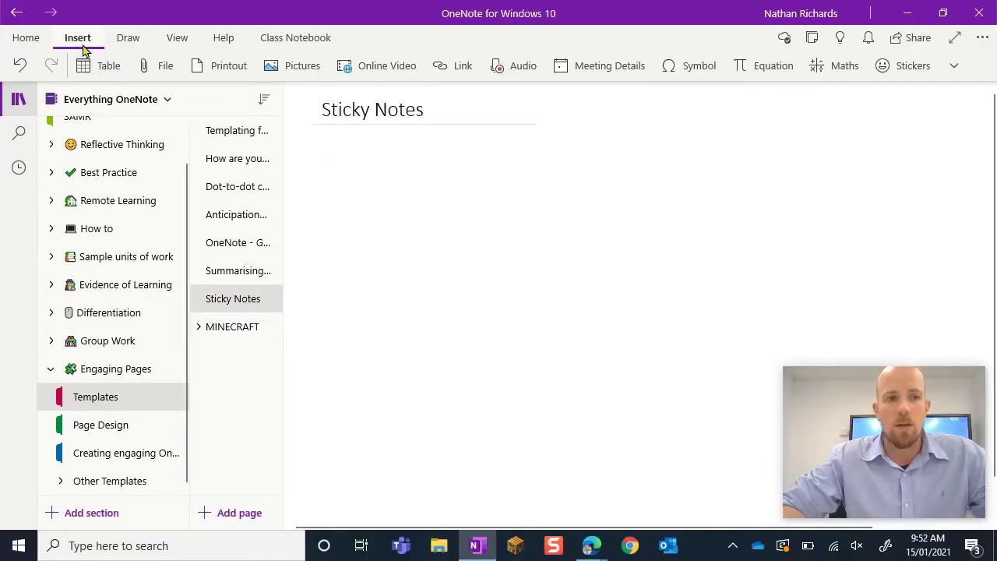
pyautogui.click(92, 70)
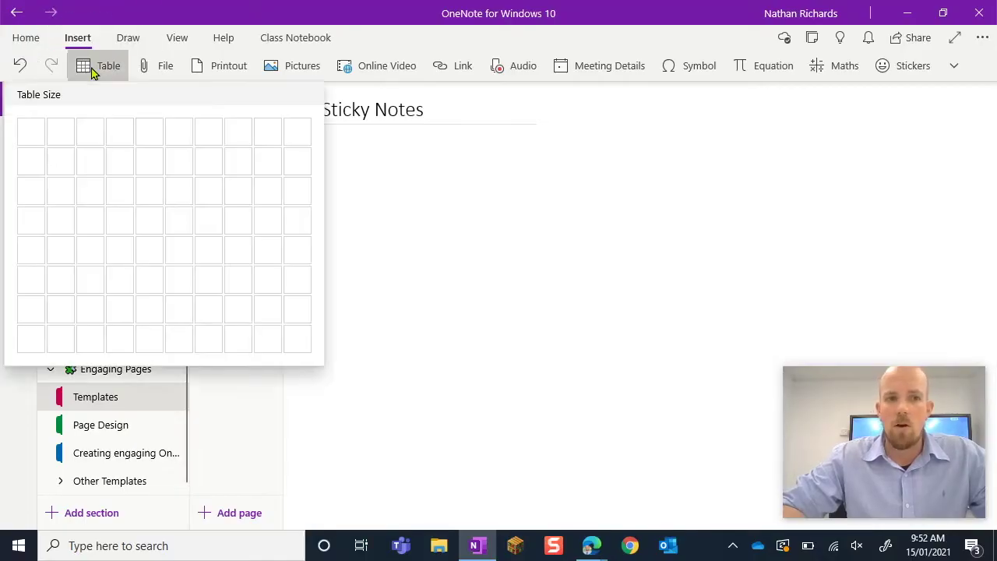
pyautogui.click(64, 139)
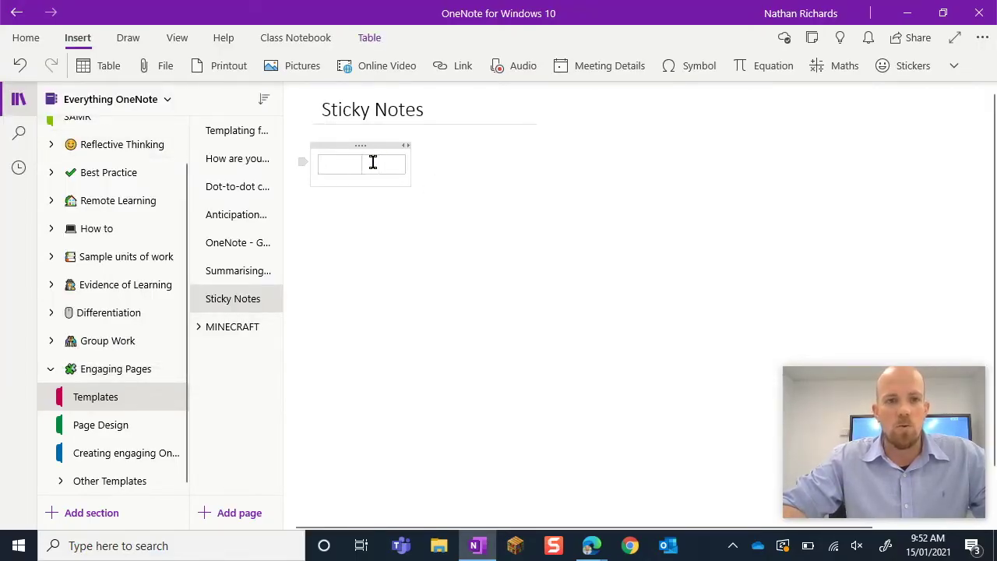
# Add a to-do checkbox to the table's first cell and label it "Sticky Note".
pyautogui.click(35, 39)
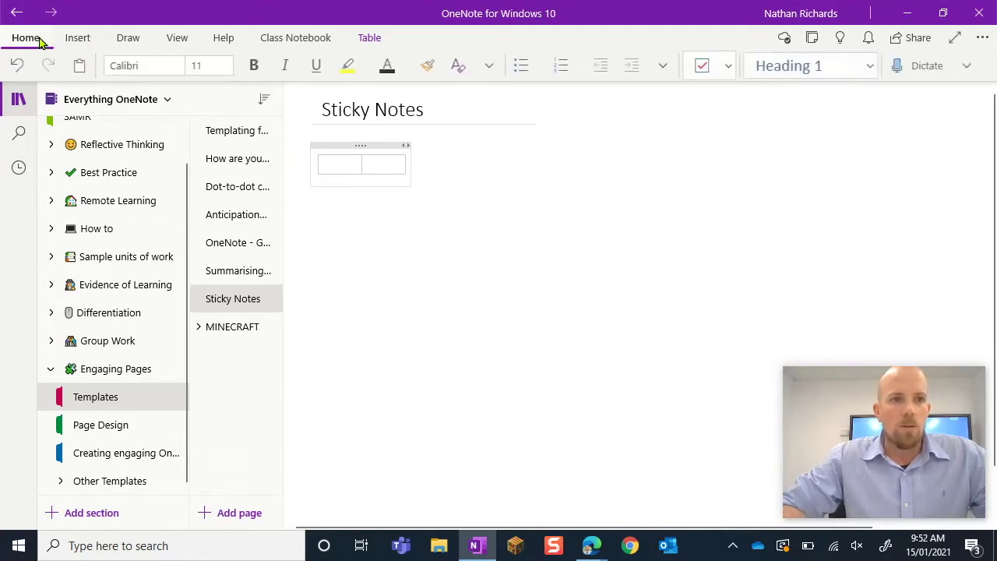
pyautogui.click(708, 68)
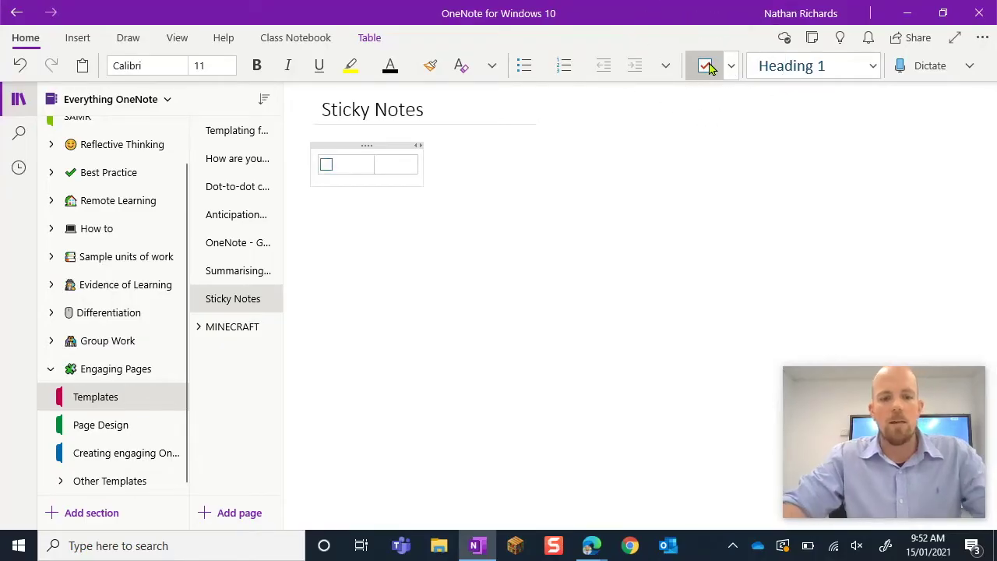
pyautogui.write('Sticky Note')
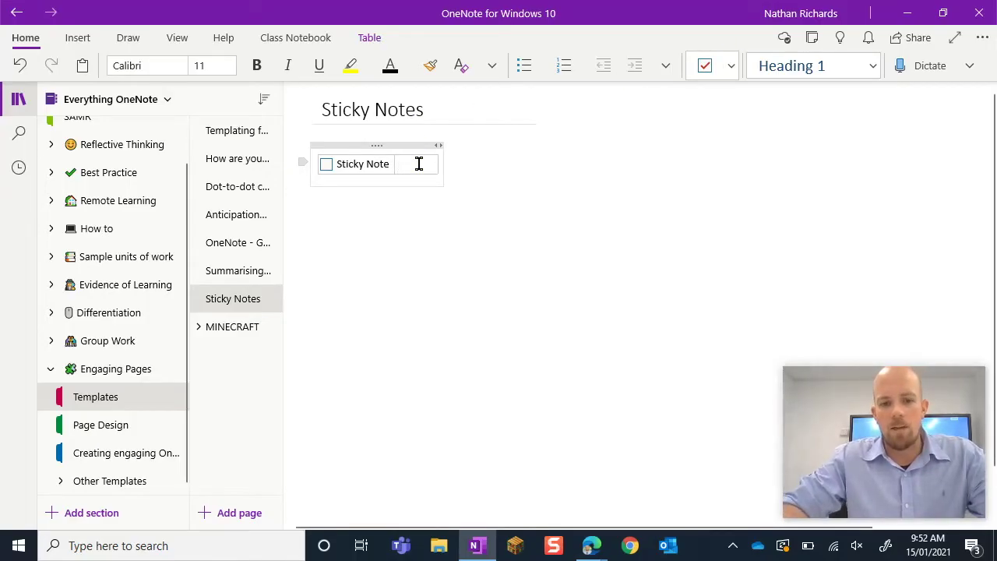
pyautogui.write(' Date')
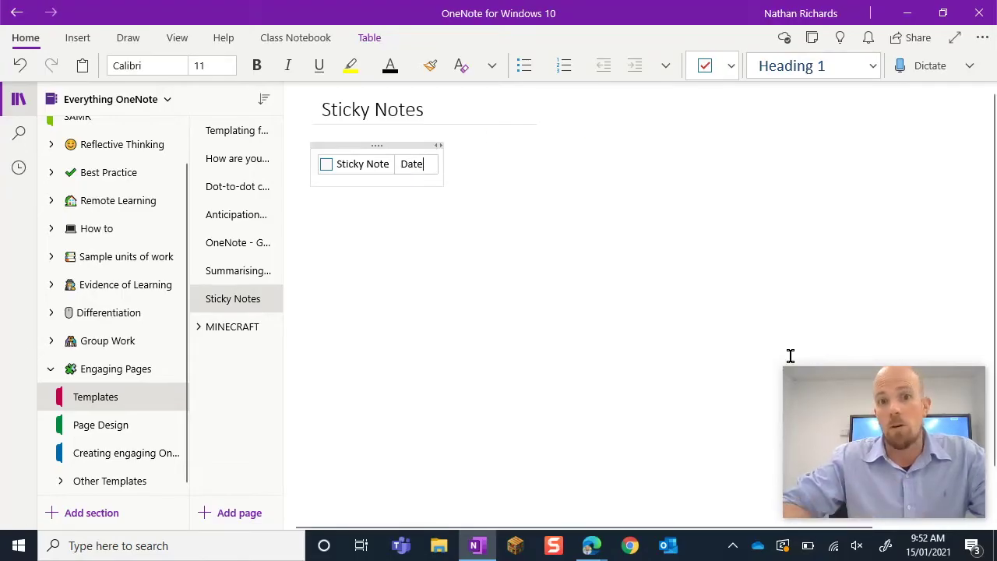
pyautogui.press('BackSpace')
pyautogui.press('BackSpace')
pyautogui.press('BackSpace')
pyautogui.press('BackSpace')
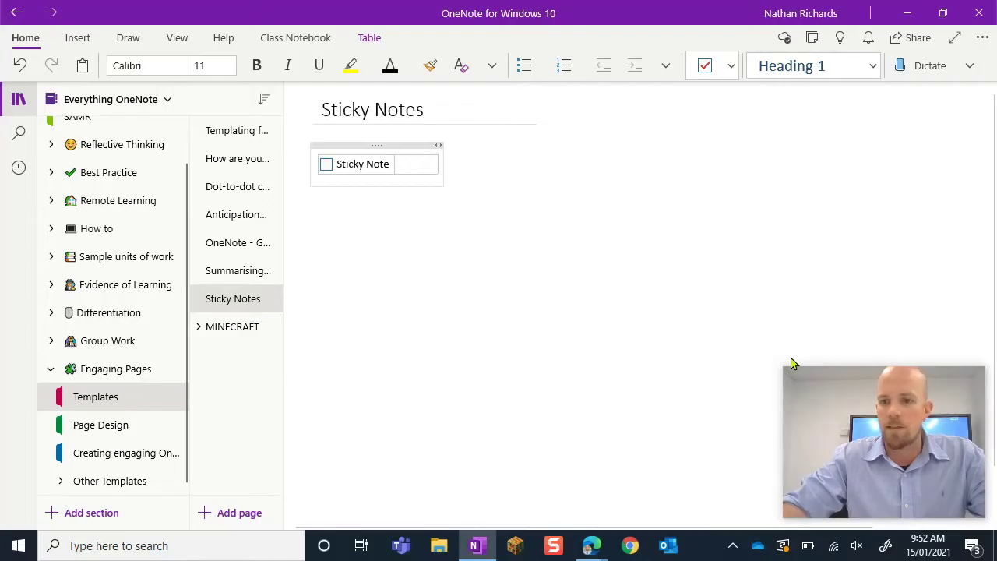
# Enter the date 15/01/2021 in the table's second cell.
pyautogui.write('15')
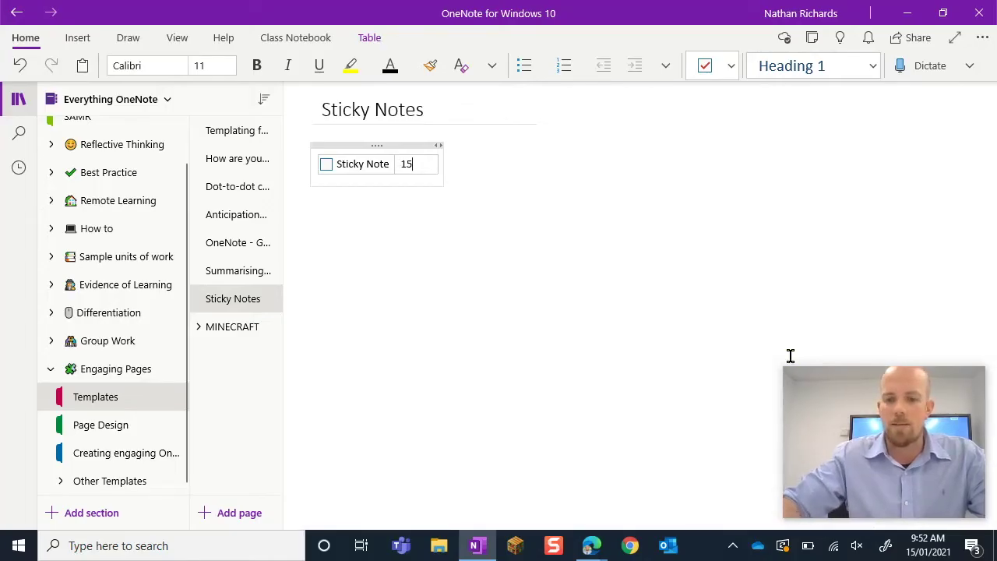
pyautogui.write('/0')
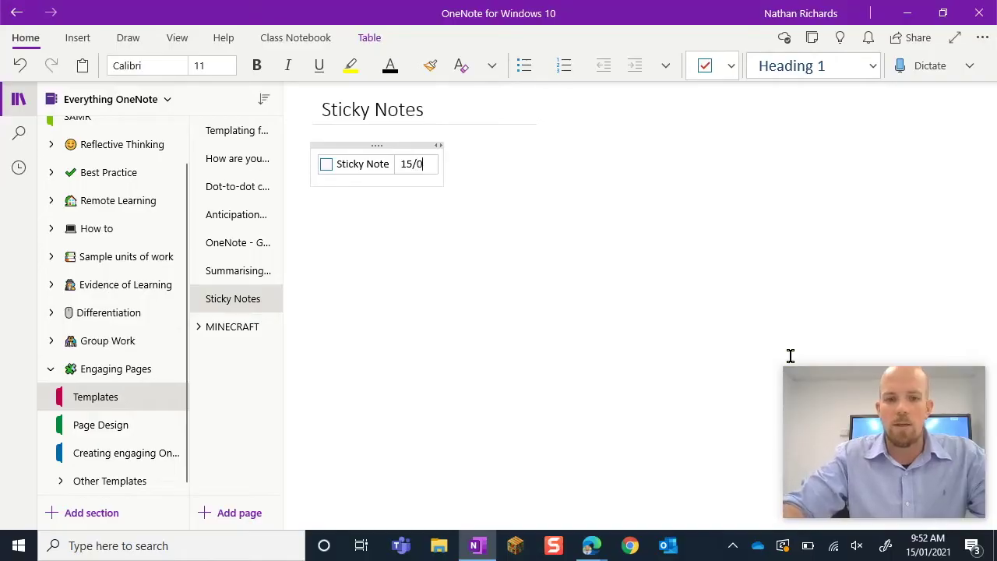
pyautogui.write('1/')
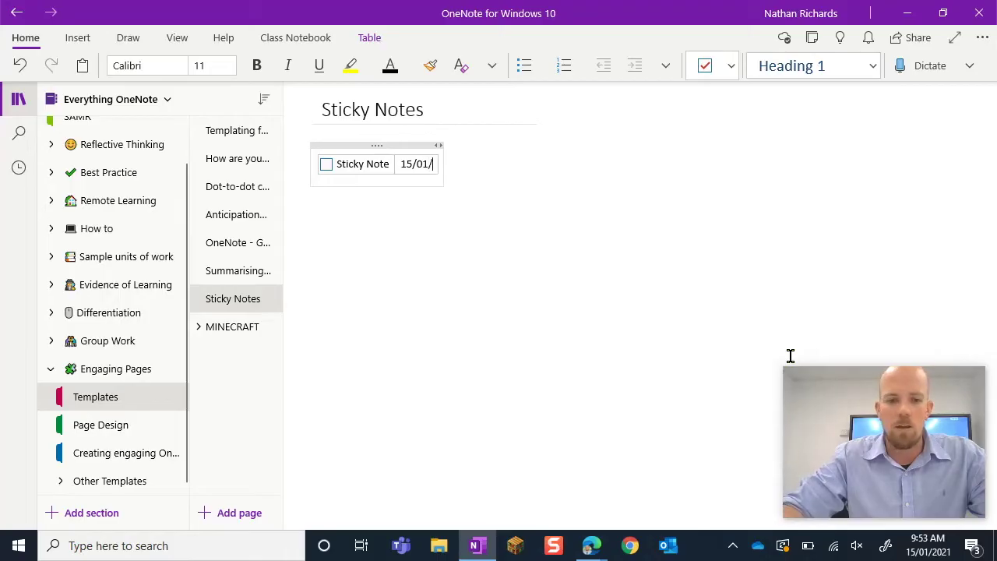
pyautogui.write('21')
pyautogui.press('BackSpace')
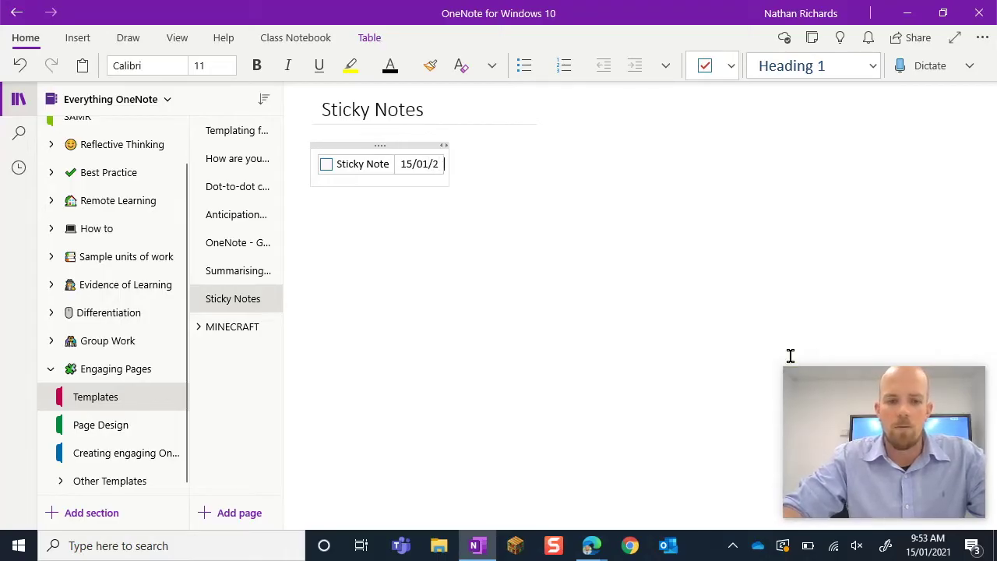
pyautogui.write('021')
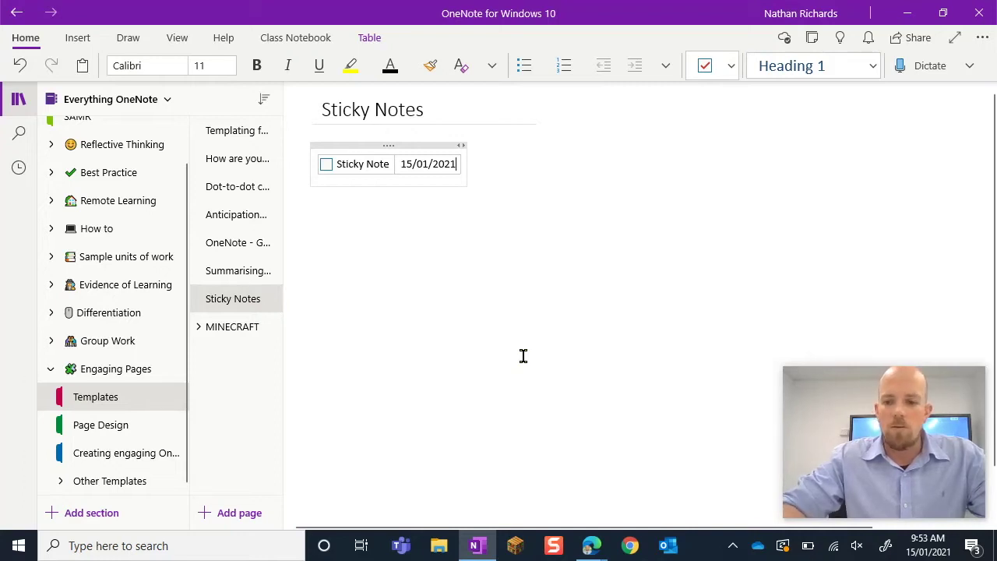
# Below the table, write "Things to do:", "Item 1", "Item 2", "Item 3" and "Get these done" on separate lines.
pyautogui.press('Return')
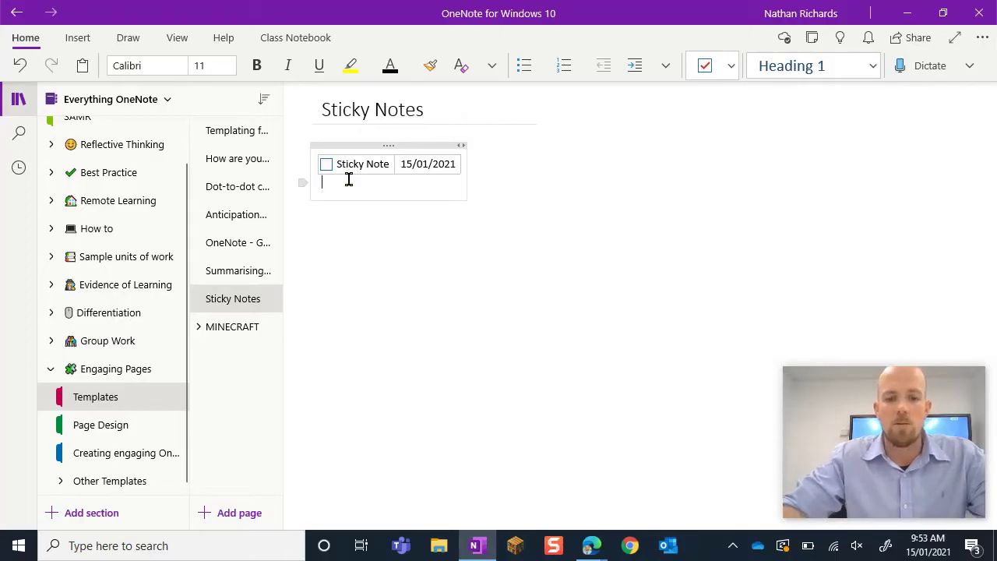
pyautogui.write('Th')
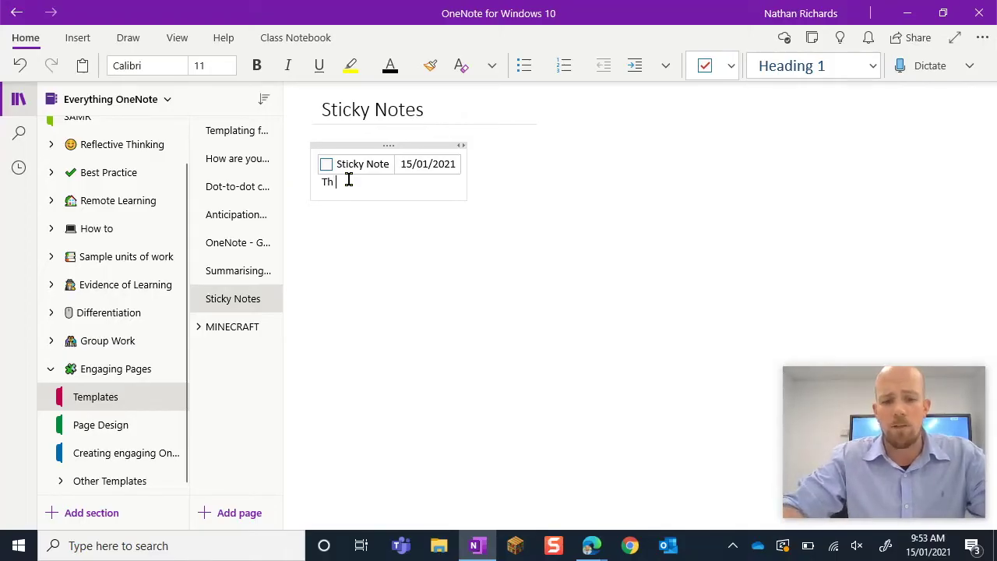
pyautogui.write('ings to')
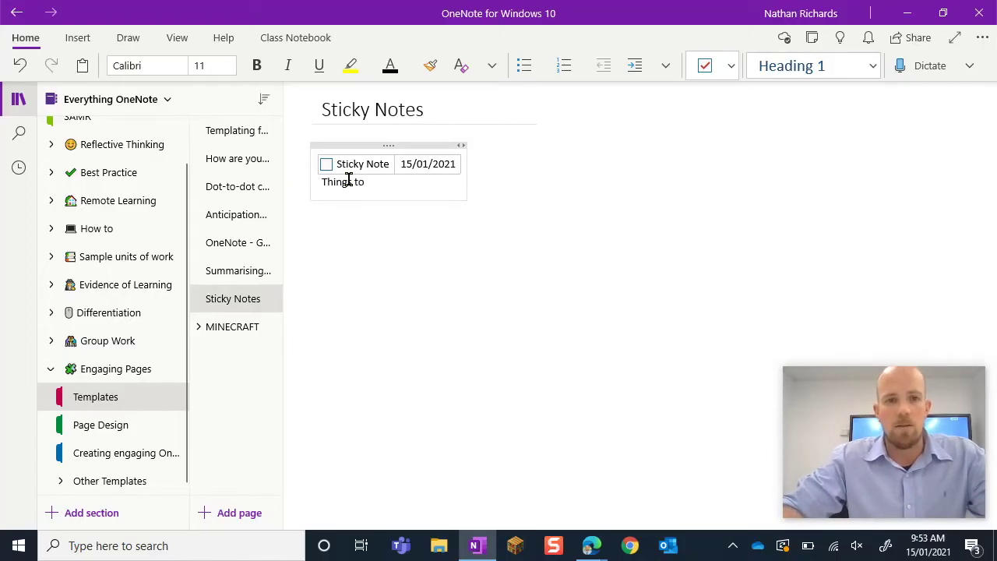
pyautogui.write(' do')
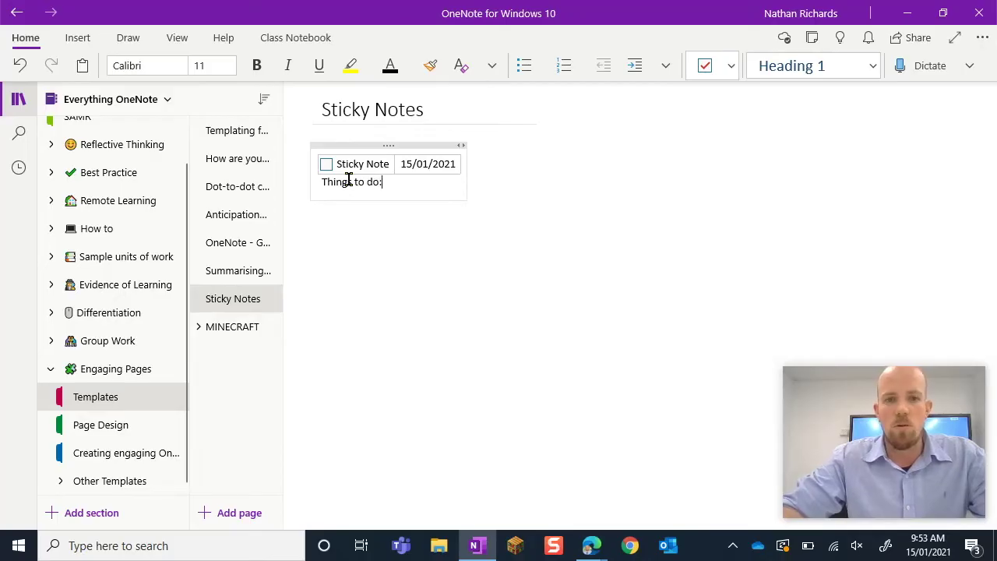
pyautogui.write(':')
pyautogui.press('Return')
pyautogui.write('Item 1 Item 2 Item 3')
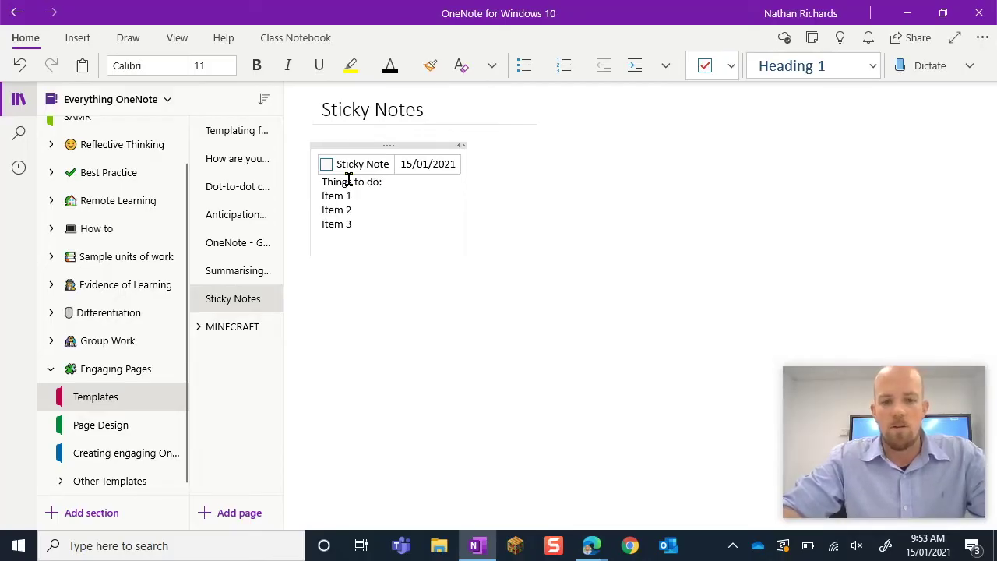
pyautogui.write('Get thes')
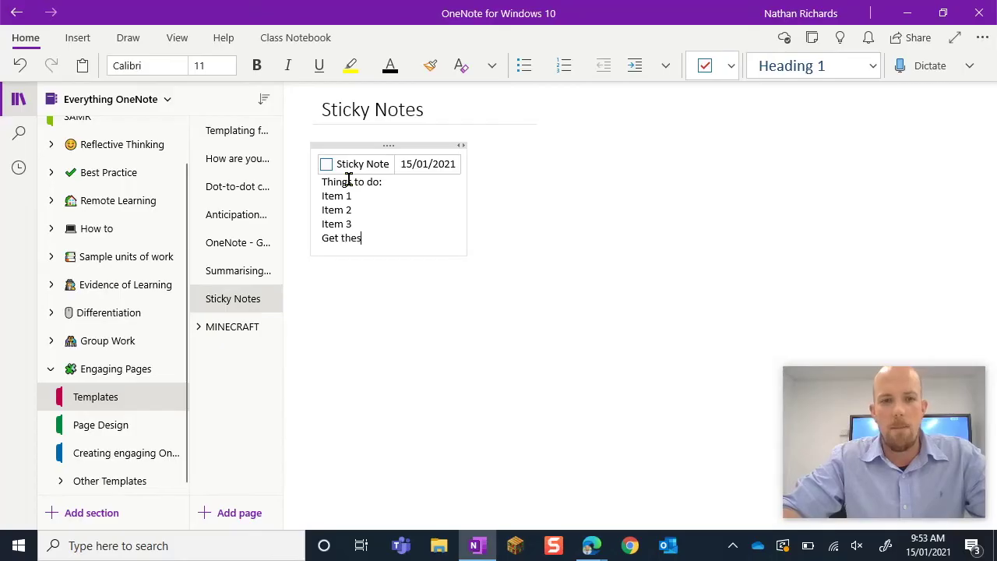
pyautogui.write('e done')
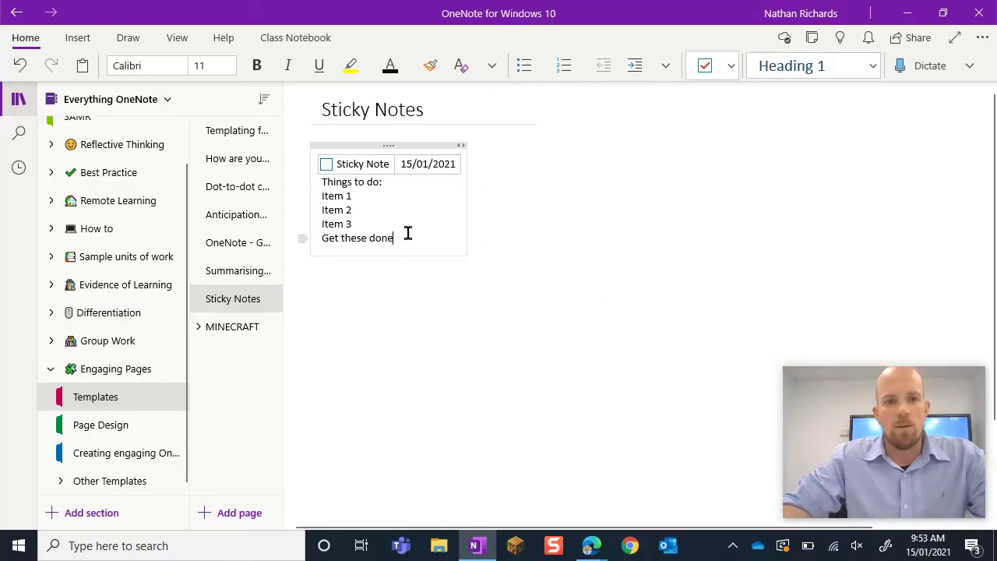
# Format the lines Item 1 to Item 3 as a bulleted list and add a blank line after "Get these done".
pyautogui.moveTo(353, 224); pyautogui.dragTo(322, 196)
pyautogui.click(523, 70)
pyautogui.click(476, 241)
pyautogui.press('Return')
pyautogui.press('Return')
pyautogui.press('Return')
pyautogui.press('Return')
pyautogui.press('Return')
pyautogui.press('Return')
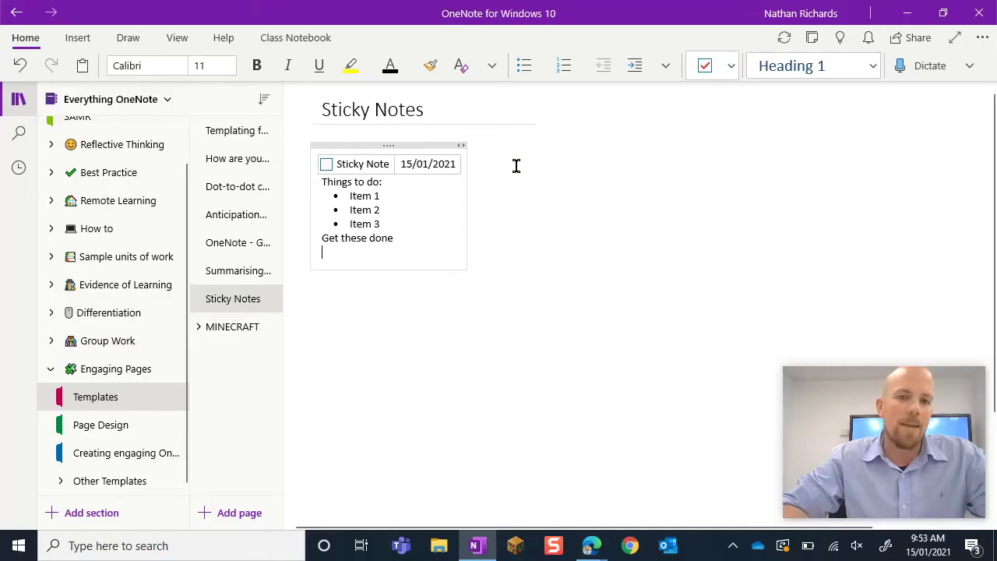
# Insert a single-cell table in the empty space to the right of the note.
pyautogui.click(503, 160)
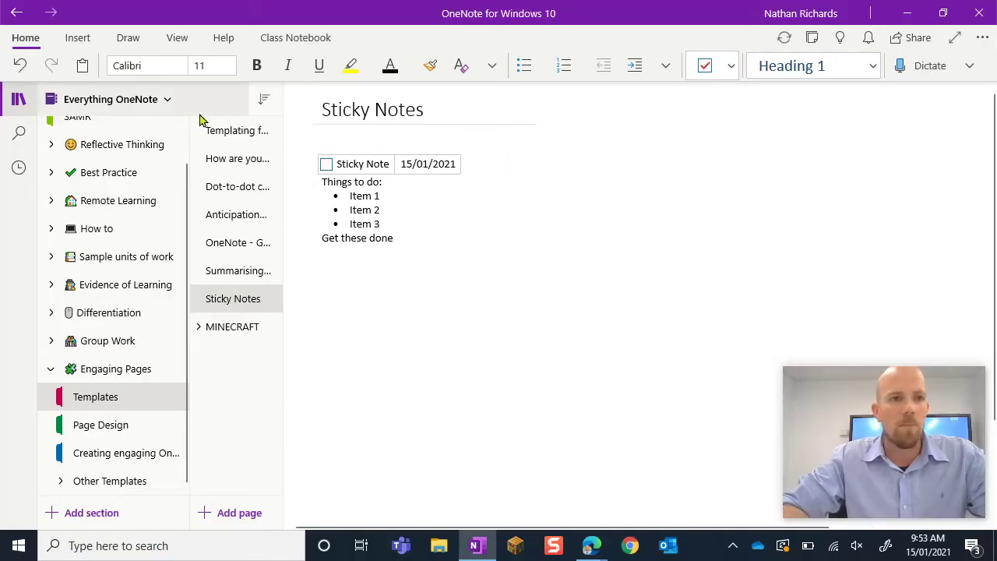
pyautogui.click(78, 38)
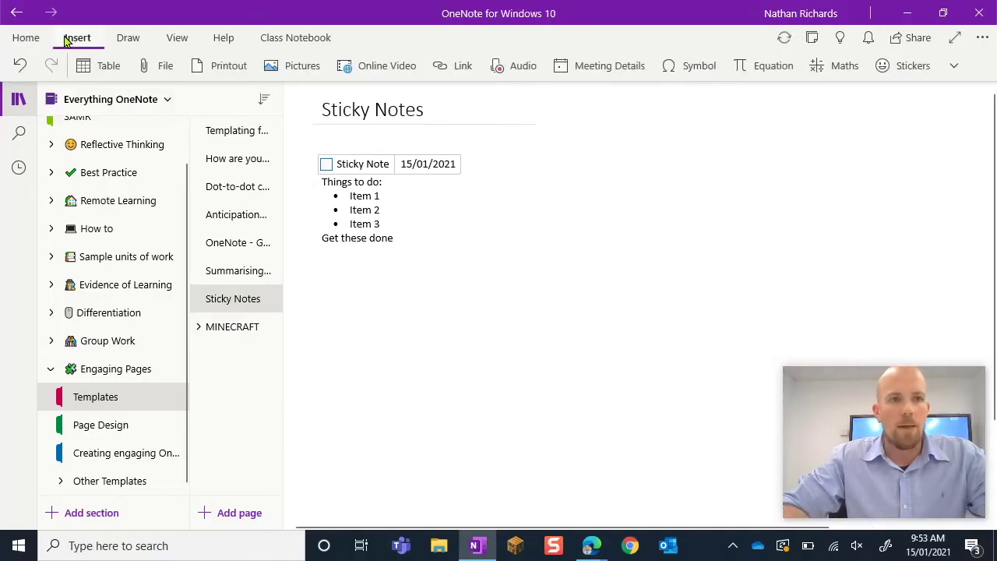
pyautogui.click(97, 70)
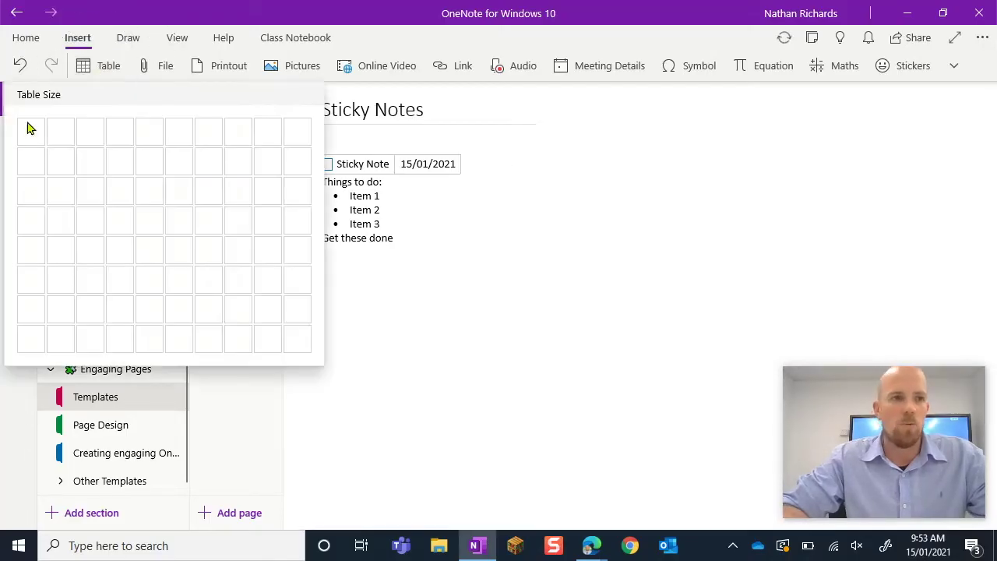
pyautogui.click(26, 127)
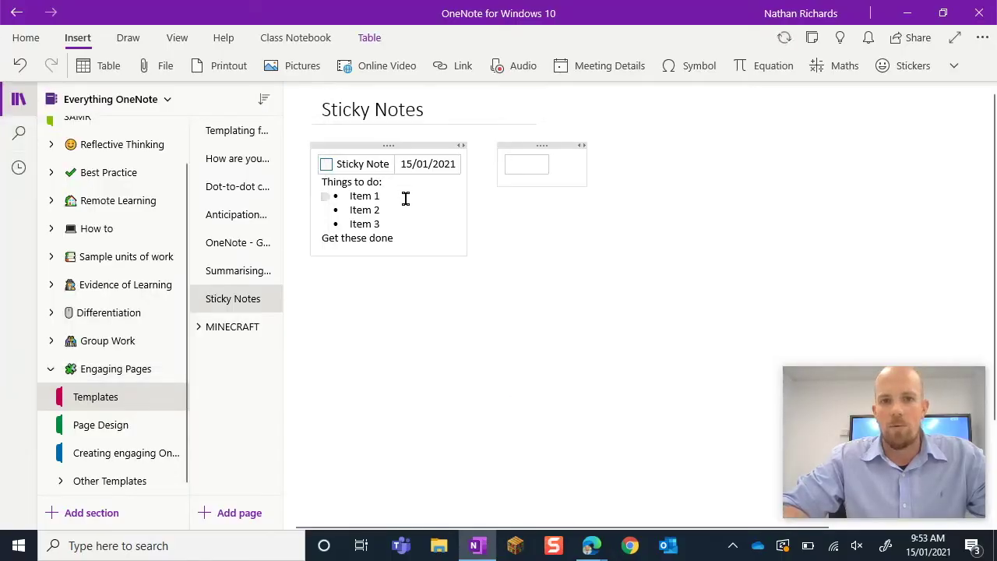
# Copy the whole note, including its header table, into the single-cell table and delete the original note.
pyautogui.moveTo(405, 244); pyautogui.dragTo(311, 161)
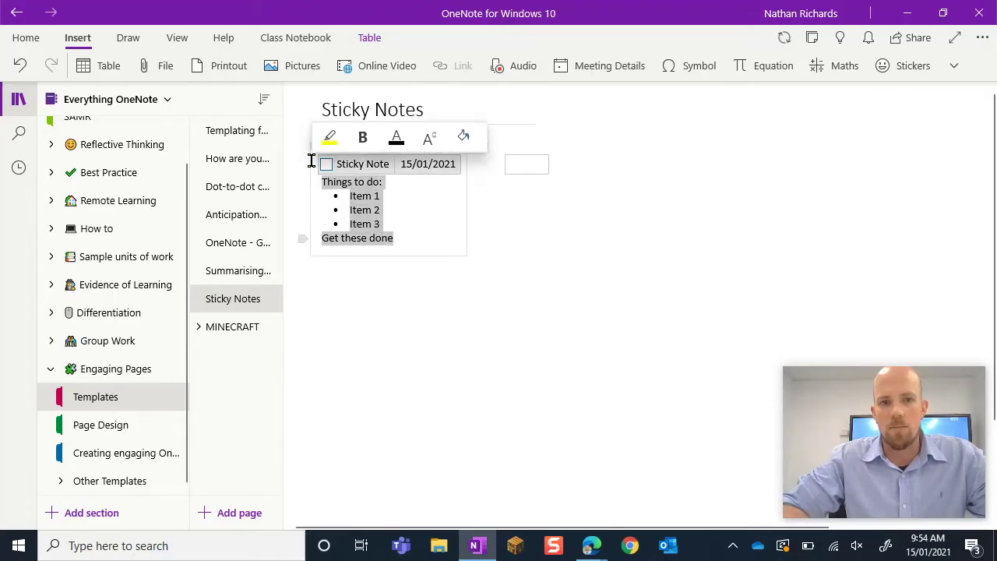
pyautogui.rightClick(377, 199)
pyautogui.click(406, 236)
pyautogui.click(526, 167)
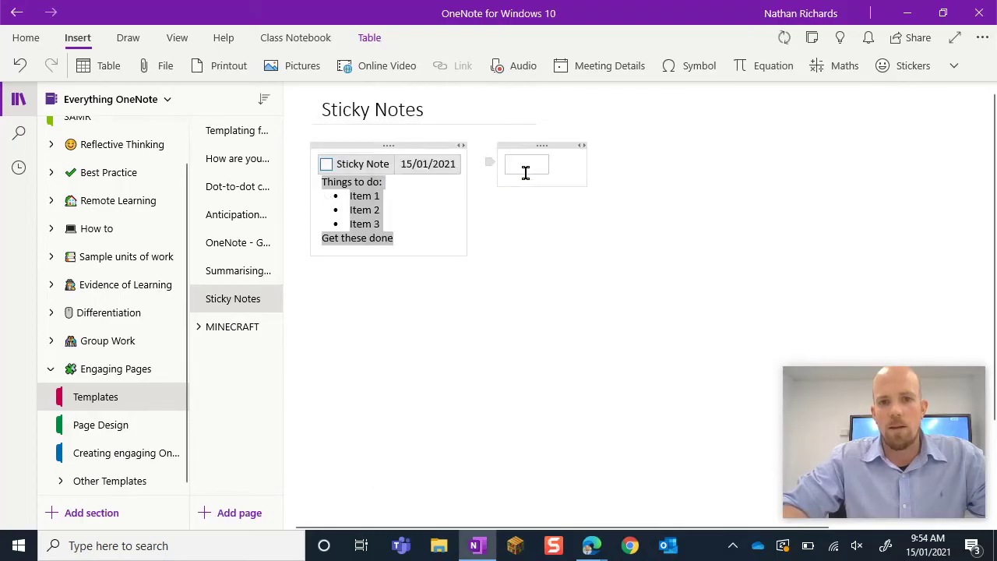
pyautogui.rightClick(531, 166)
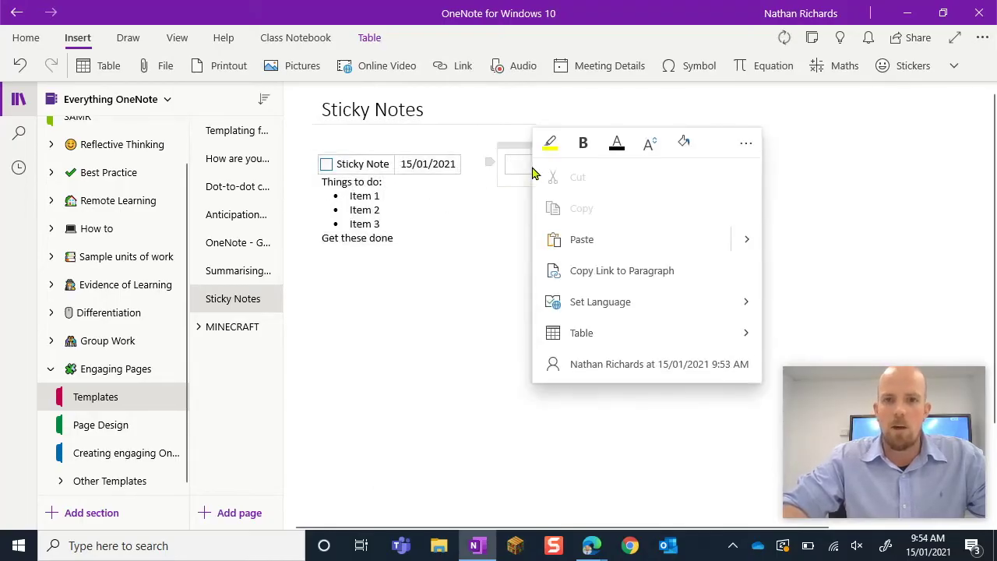
pyautogui.click(580, 239)
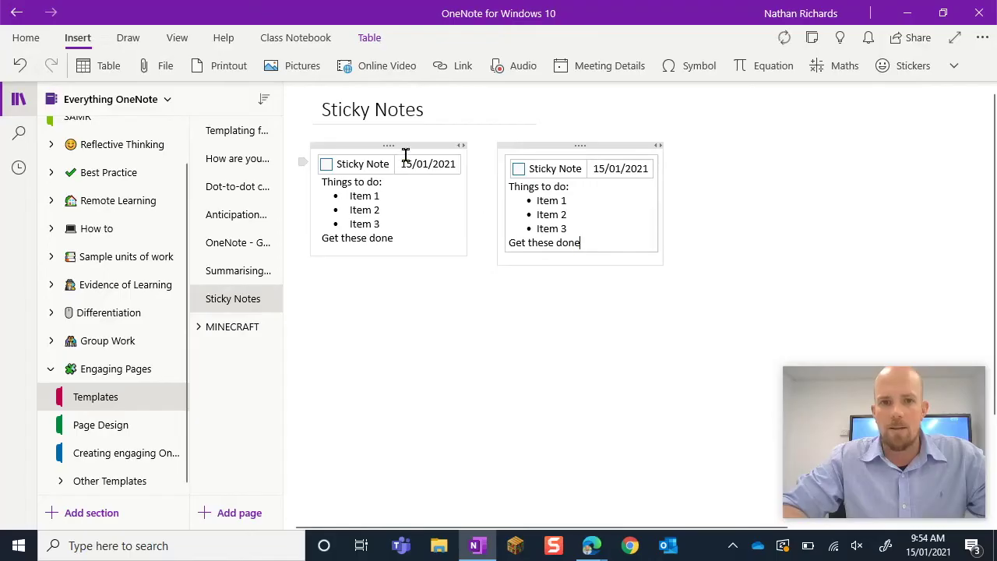
pyautogui.click(398, 145)
pyautogui.press('Delete')
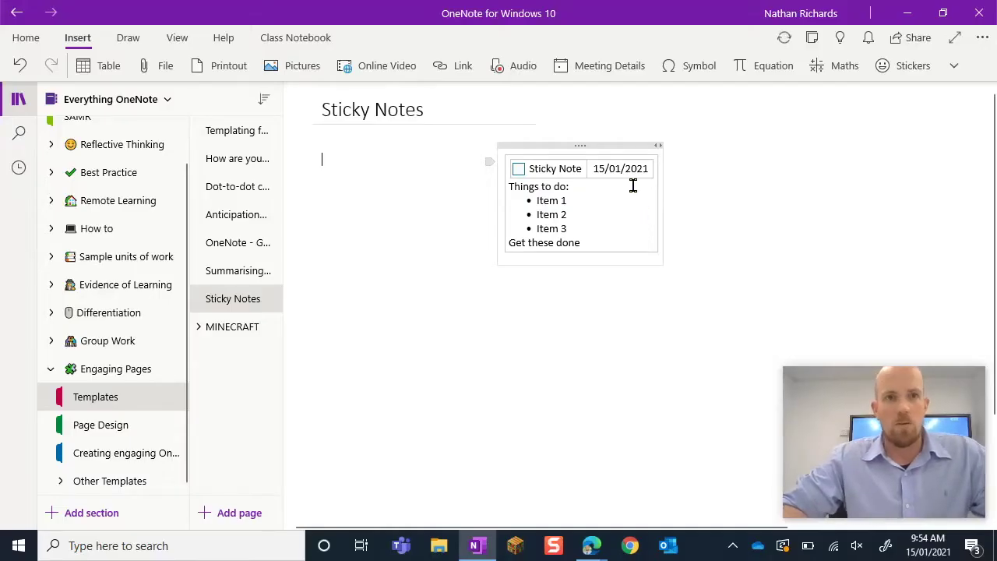
# Shade the note's header row, holding the Sticky Note label and the date, in a light gold theme colour.
pyautogui.moveTo(647, 167); pyautogui.dragTo(543, 169)
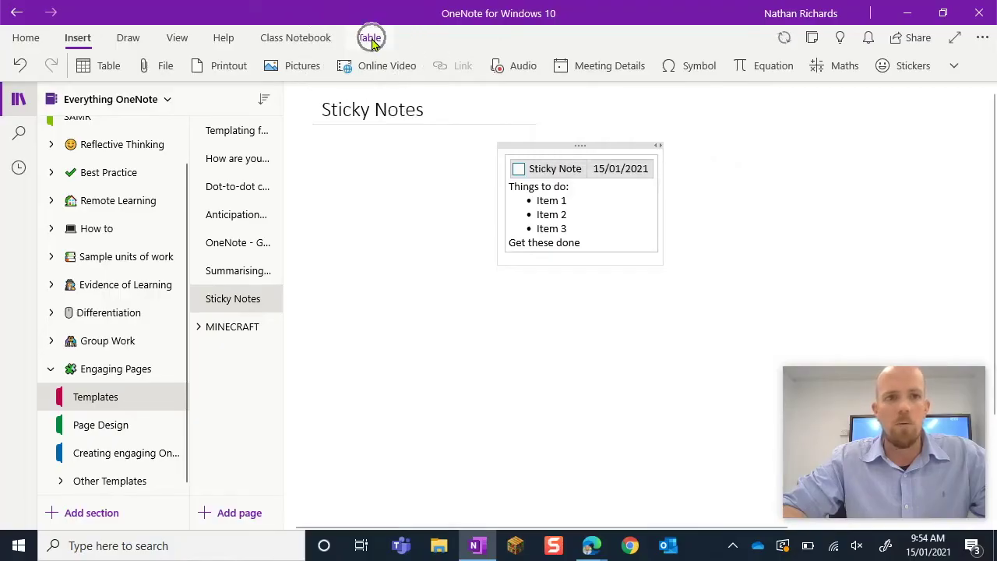
pyautogui.click(371, 39)
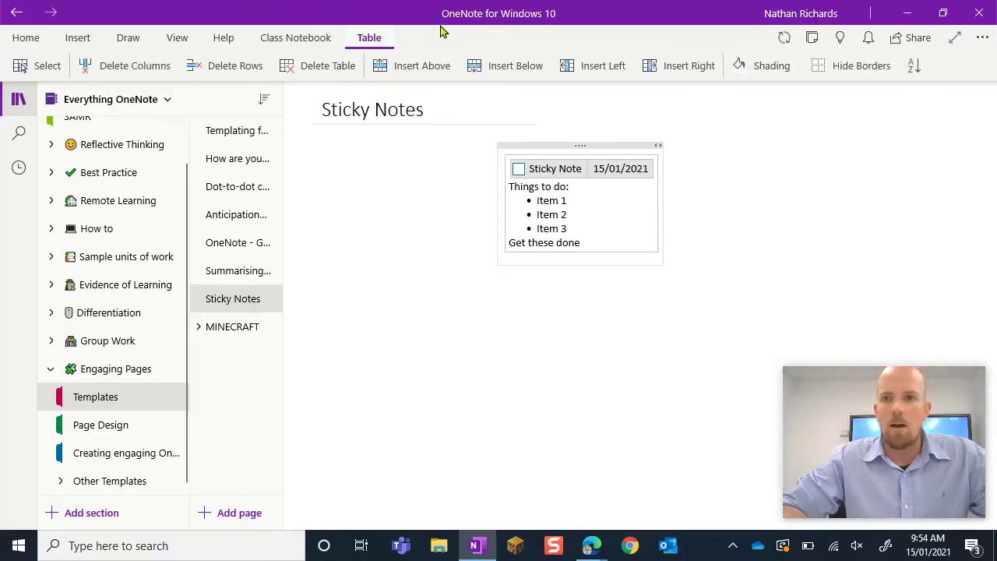
pyautogui.click(794, 71)
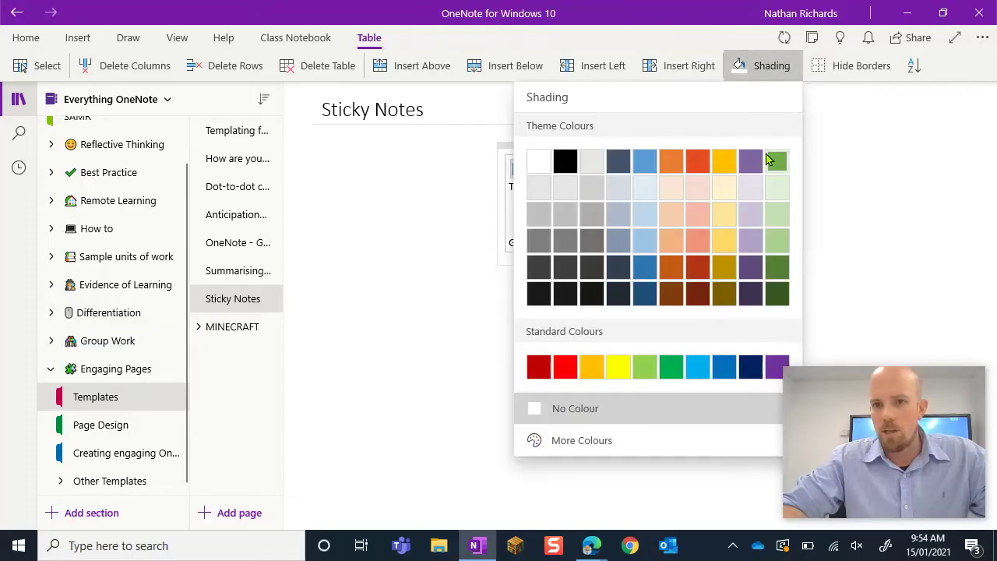
pyautogui.click(723, 248)
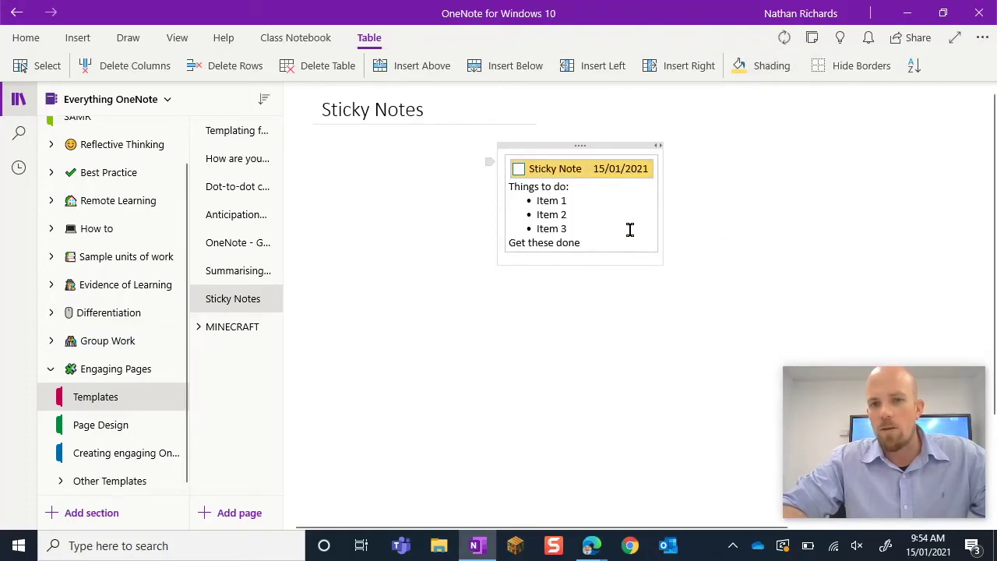
# Shade the note's body cell, holding the to-do list, in the lightest gold theme colour.
pyautogui.tripleClick(607, 239)
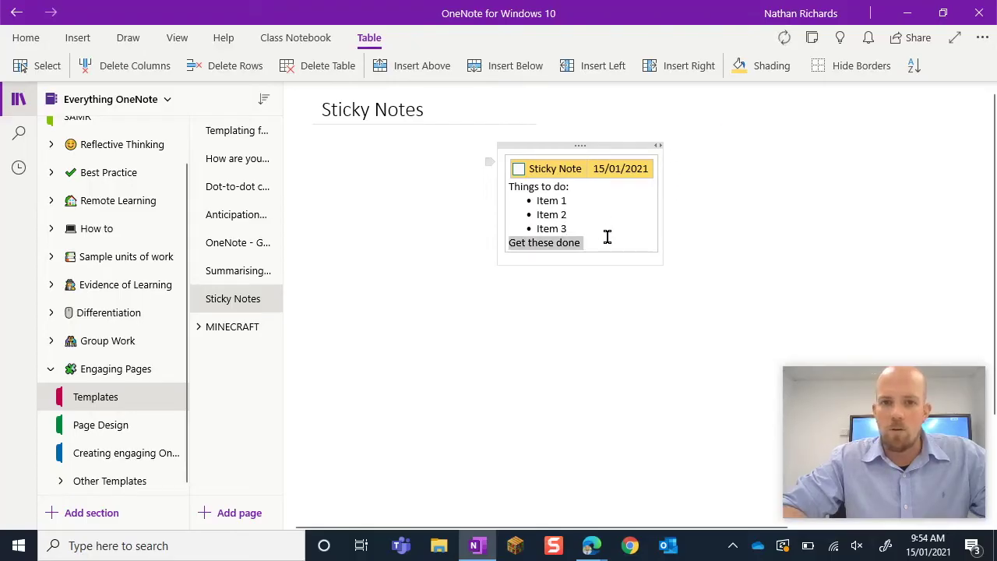
pyautogui.click(577, 210)
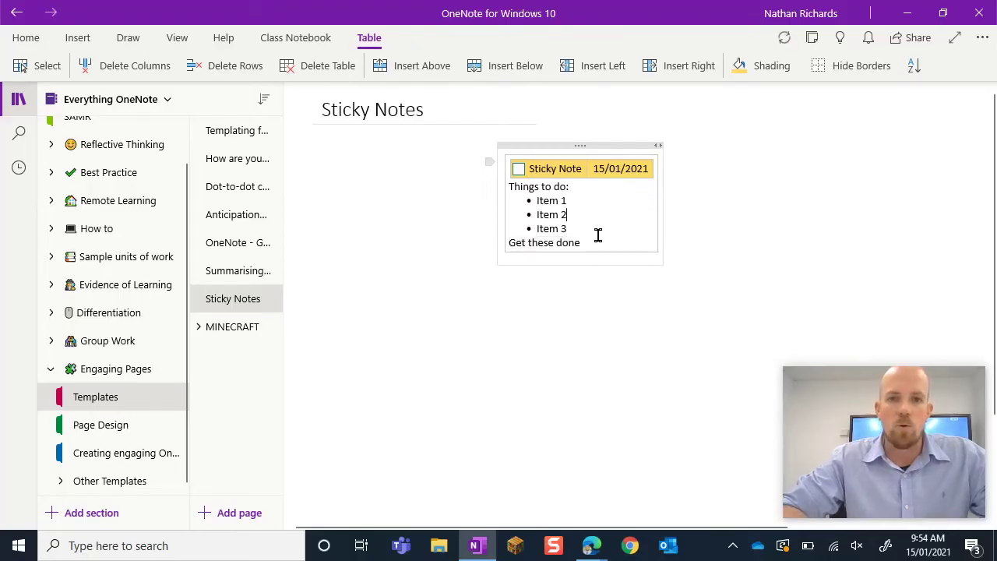
pyautogui.click(796, 69)
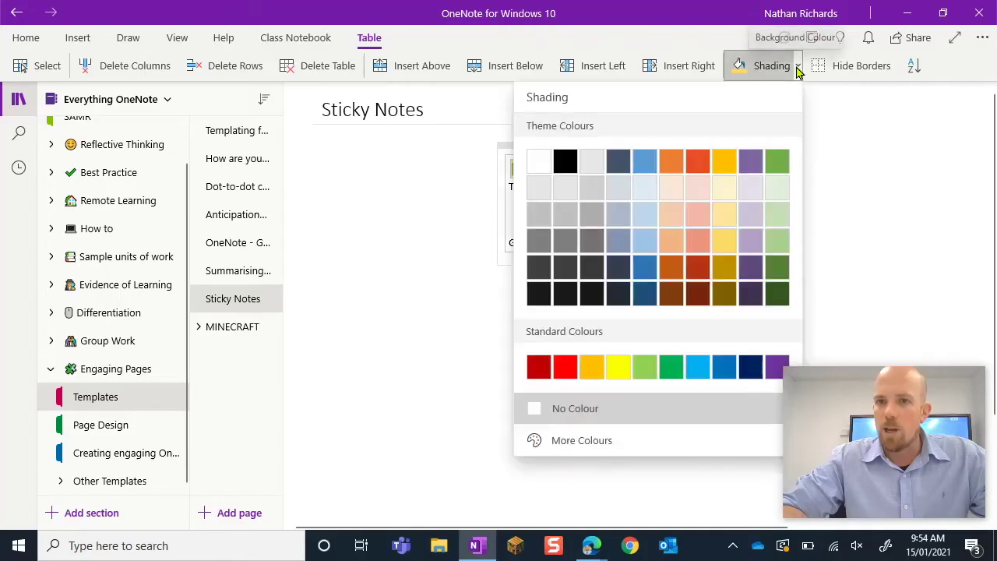
pyautogui.click(725, 191)
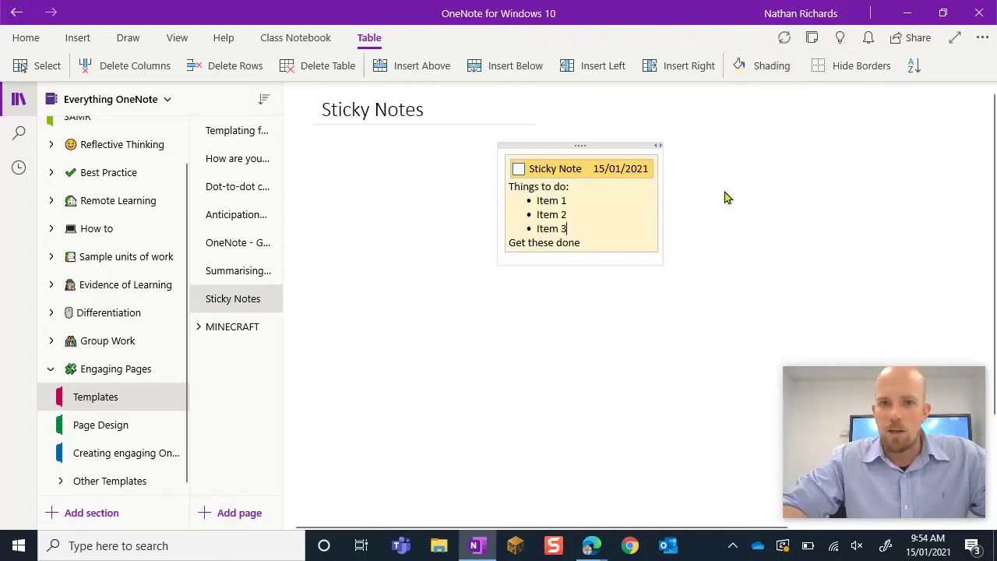
pyautogui.click(643, 336)
pyautogui.click(626, 233)
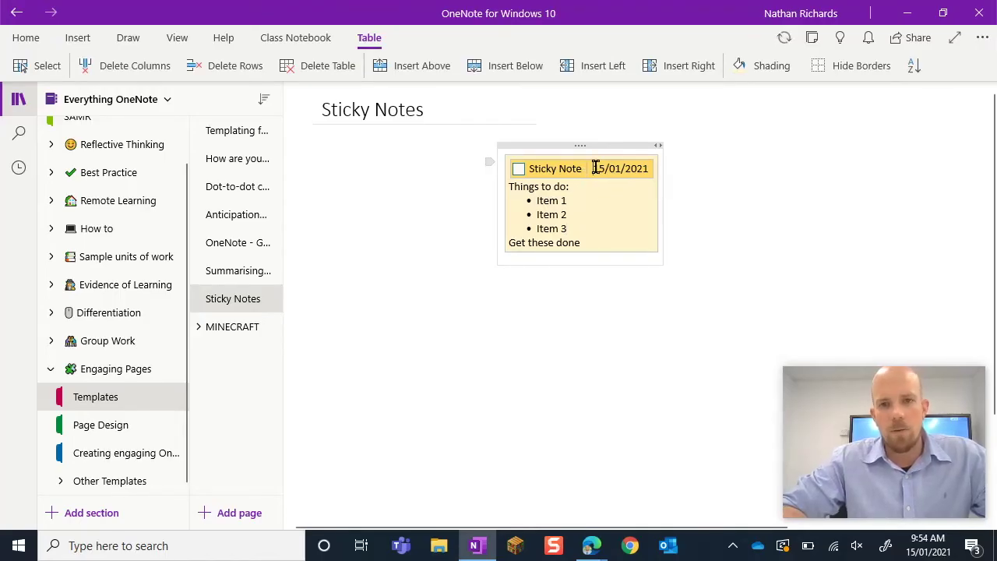
# Hide the borders of the header table holding the Sticky Note label and the date.
pyautogui.click(594, 170)
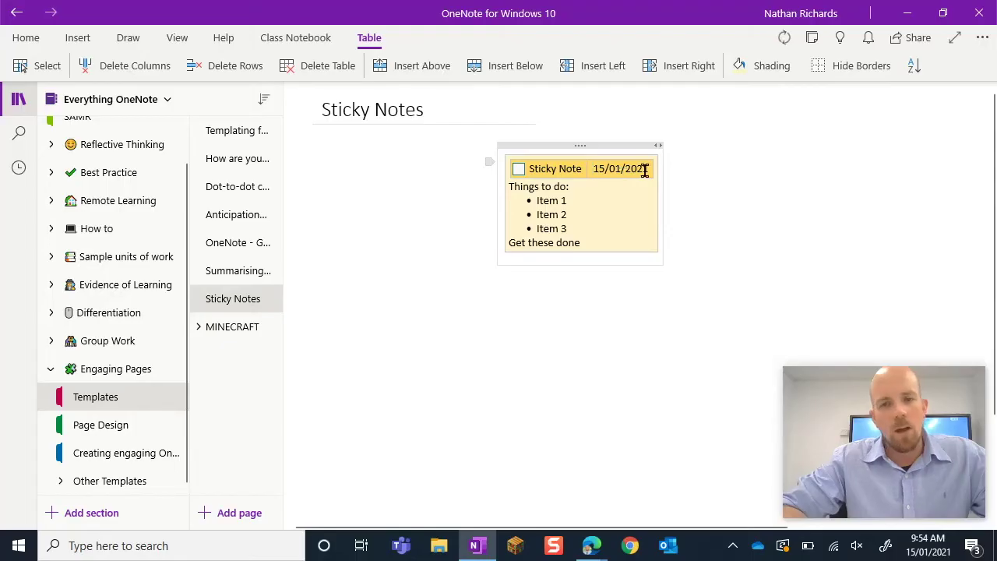
pyautogui.moveTo(647, 168); pyautogui.dragTo(566, 175)
pyautogui.click(588, 204)
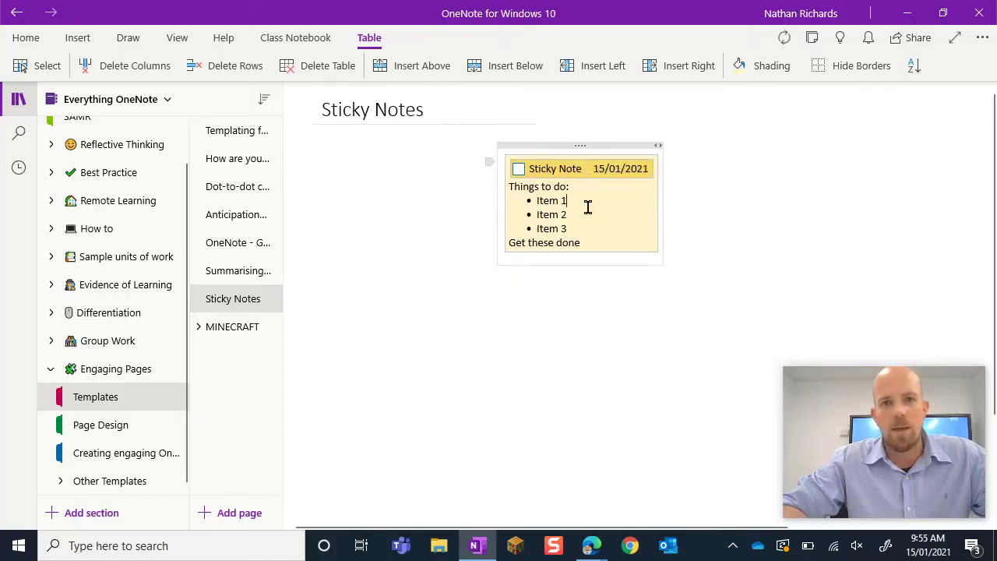
pyautogui.moveTo(649, 170); pyautogui.dragTo(548, 168)
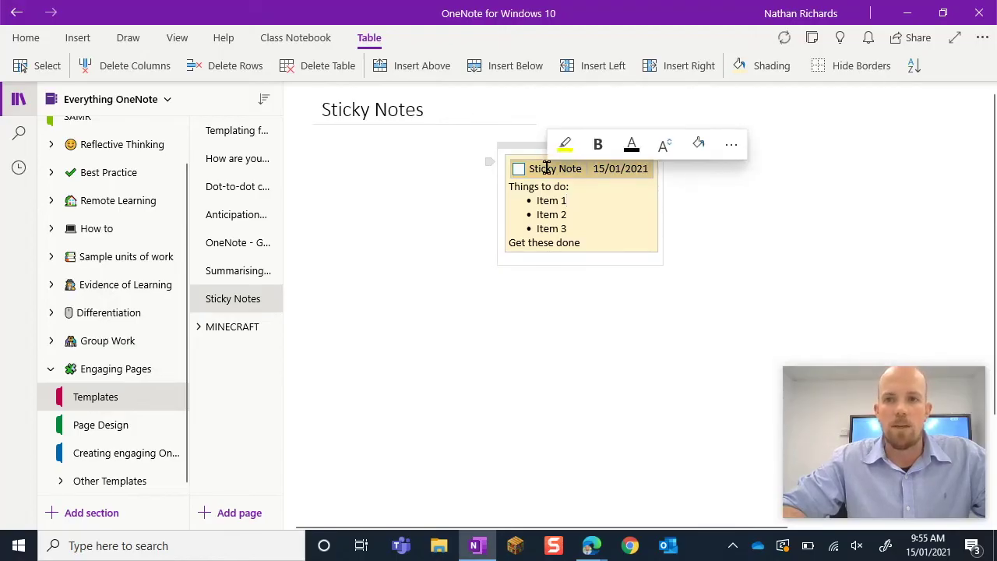
pyautogui.click(834, 70)
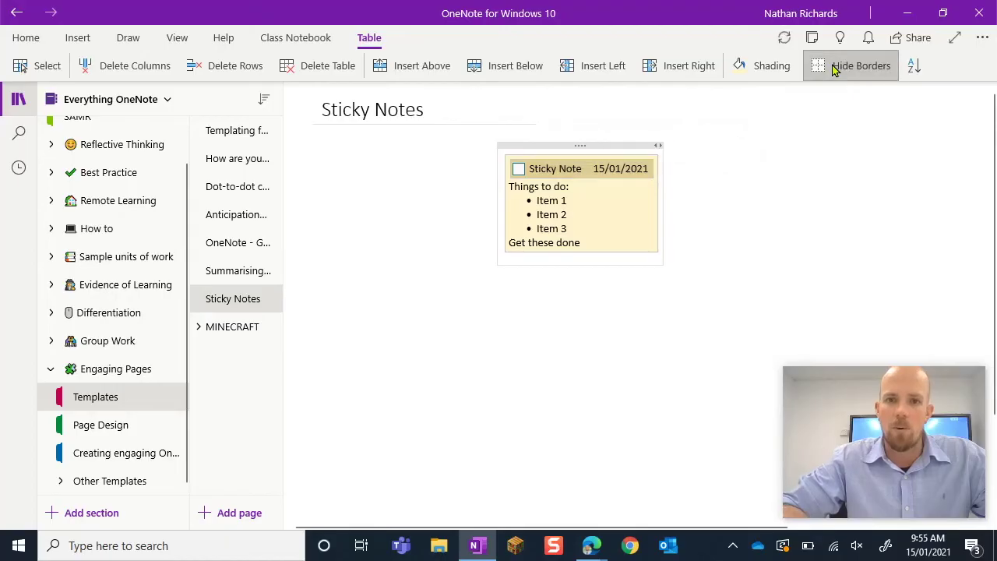
pyautogui.click(624, 205)
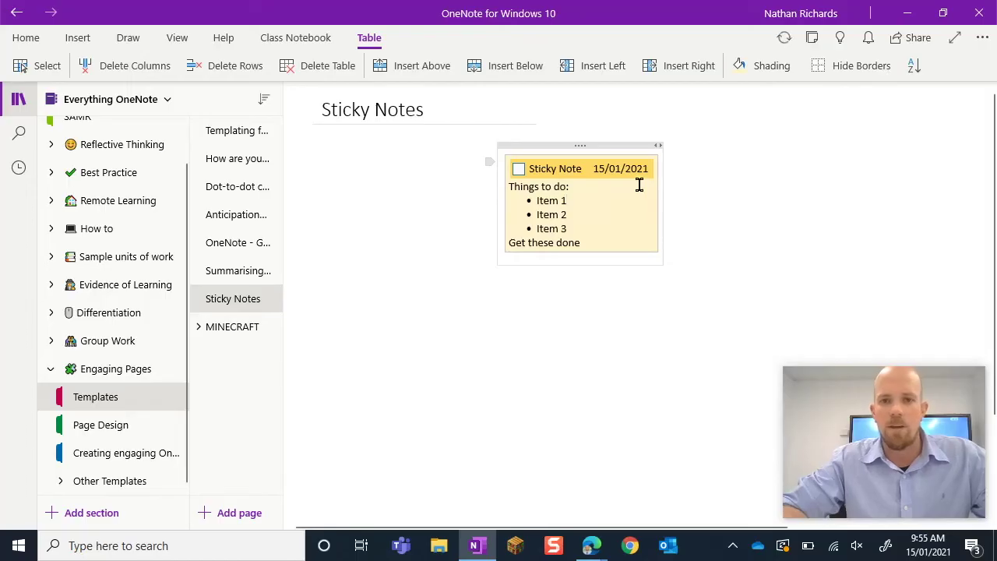
# Move the note directly beneath the page title and widen its outer table and header table to matching widths.
pyautogui.moveTo(581, 143); pyautogui.dragTo(393, 140)
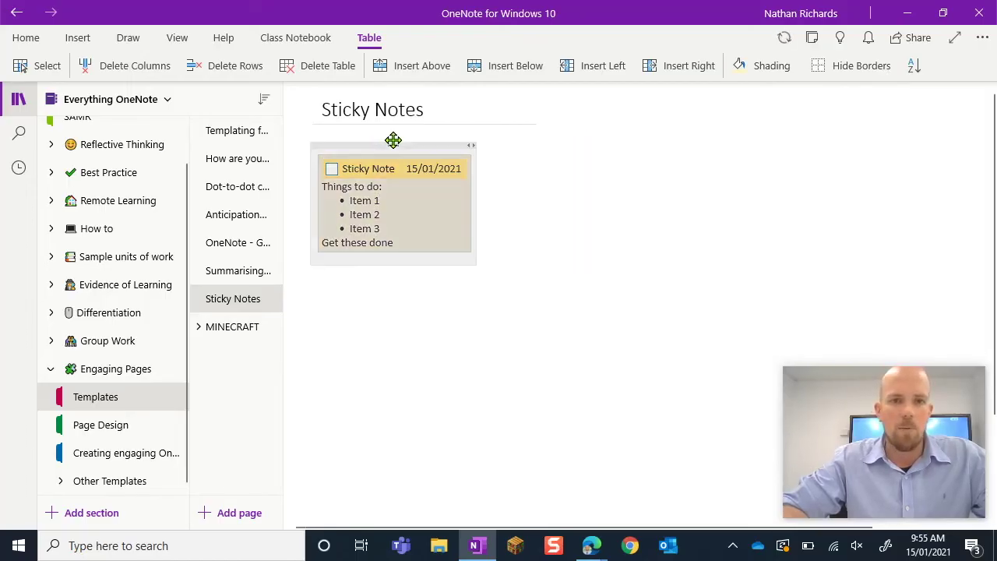
pyautogui.click(439, 229)
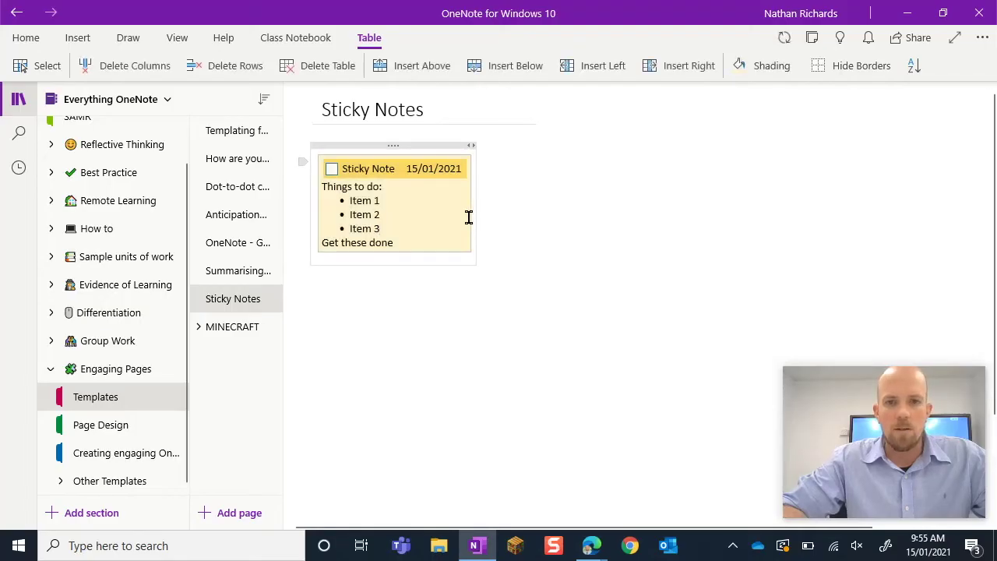
pyautogui.moveTo(471, 216); pyautogui.dragTo(508, 218)
pyautogui.click(421, 169)
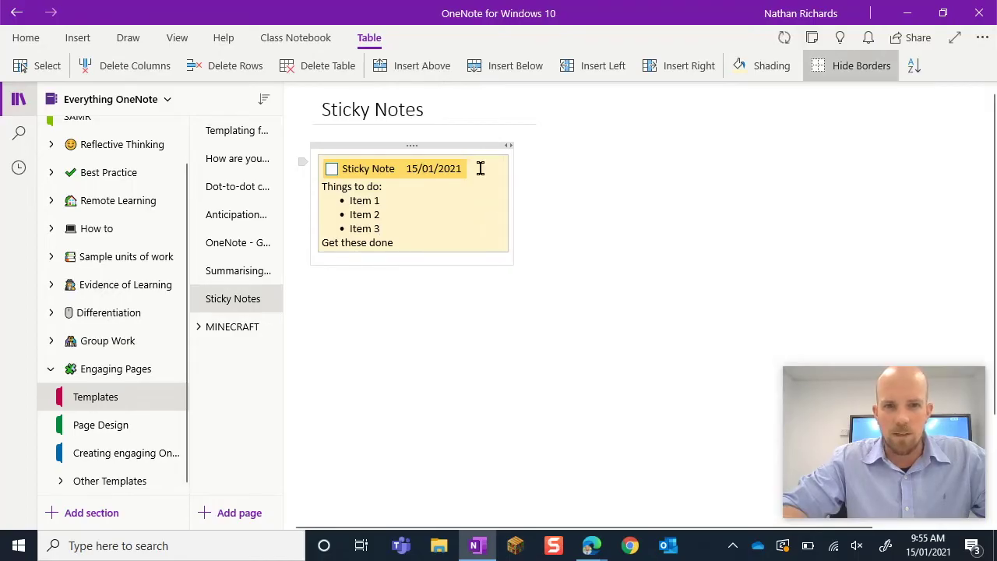
pyautogui.click(408, 167)
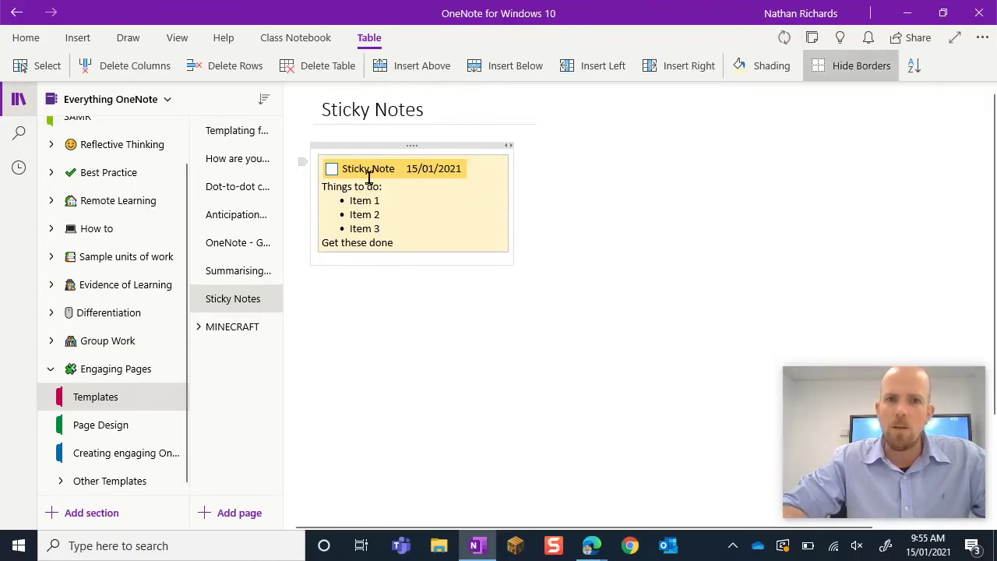
pyautogui.moveTo(465, 169); pyautogui.dragTo(503, 169)
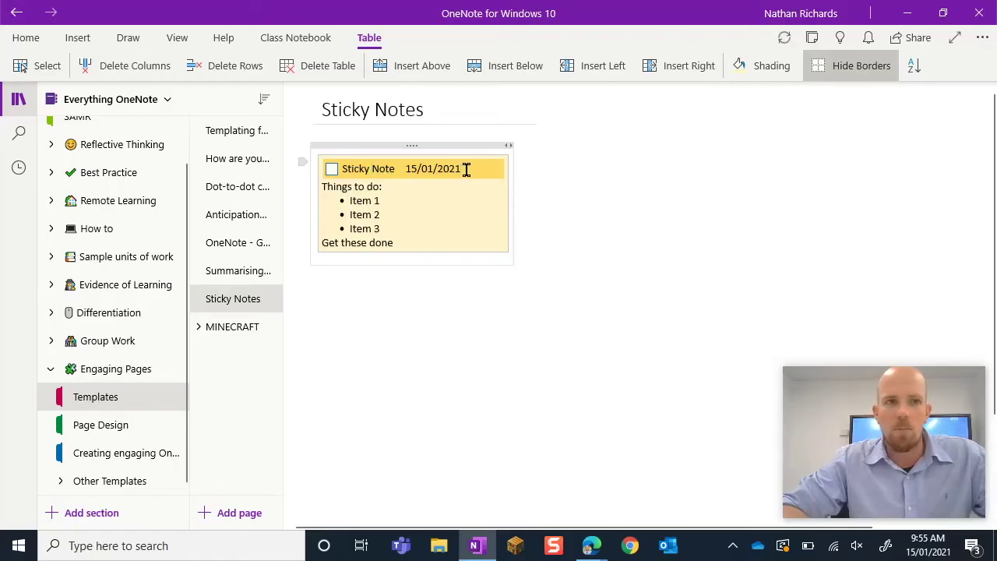
# Right-align the date in the note's header row.
pyautogui.moveTo(465, 169); pyautogui.dragTo(403, 169)
pyautogui.click(28, 39)
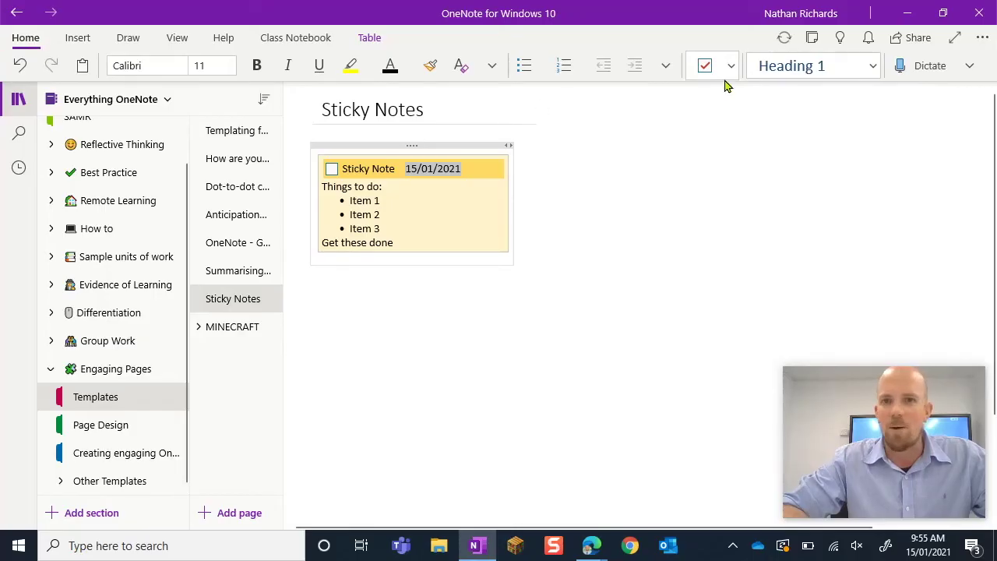
pyautogui.click(668, 67)
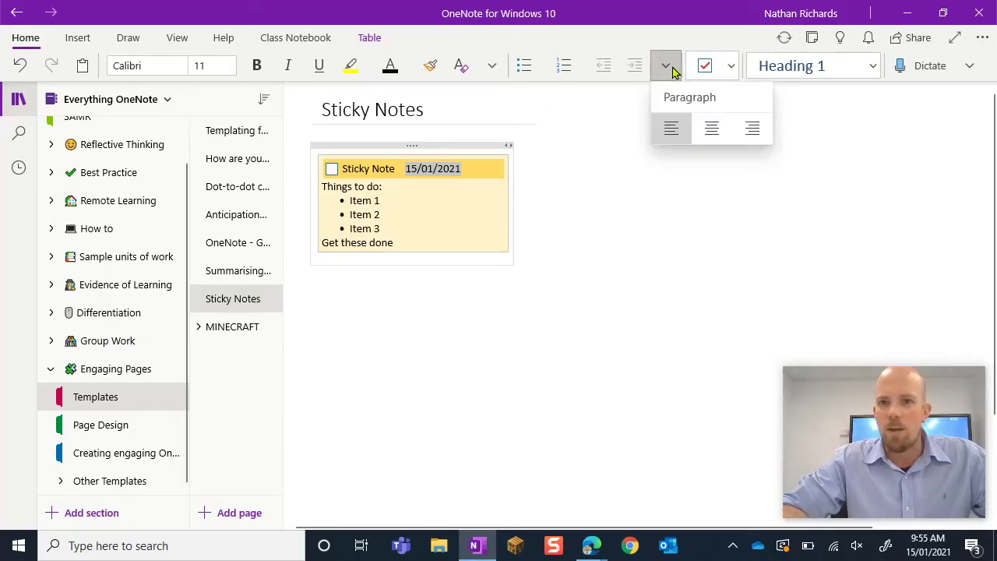
pyautogui.click(754, 128)
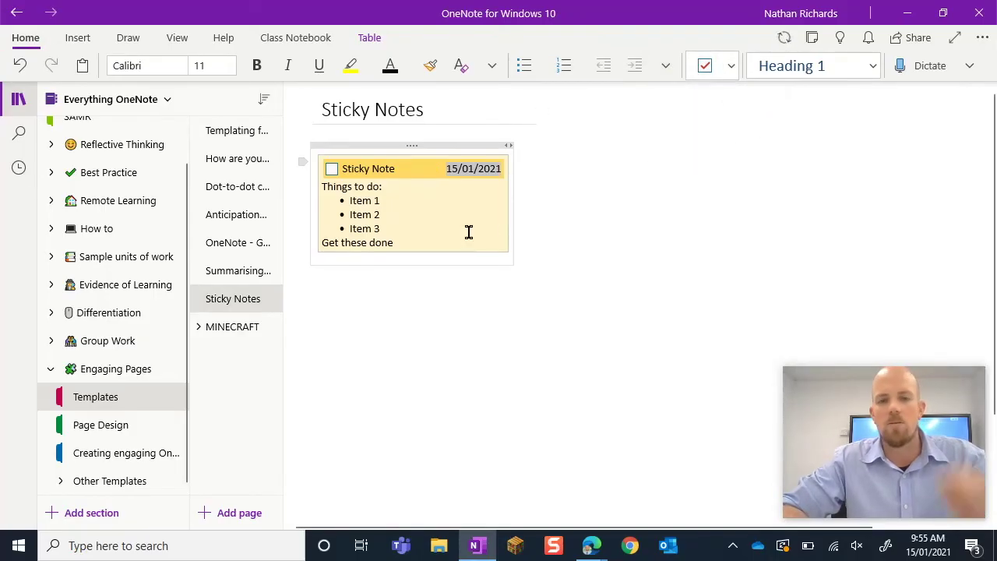
pyautogui.click(436, 239)
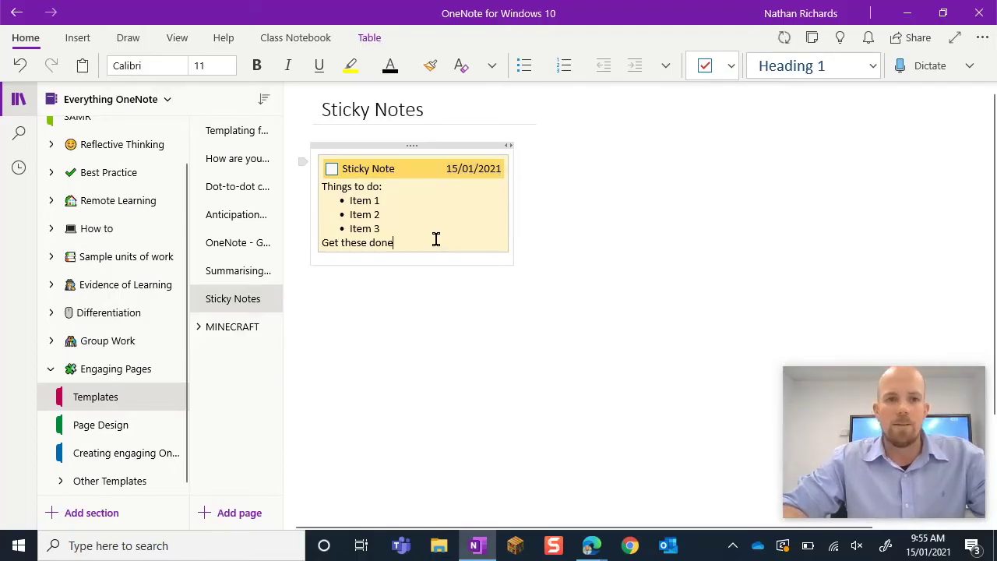
# Try centre alignment on the note's body text, from "Things to do:" to "Get these done", and restore left alignment.
pyautogui.moveTo(398, 245); pyautogui.dragTo(324, 190)
pyautogui.click(666, 66)
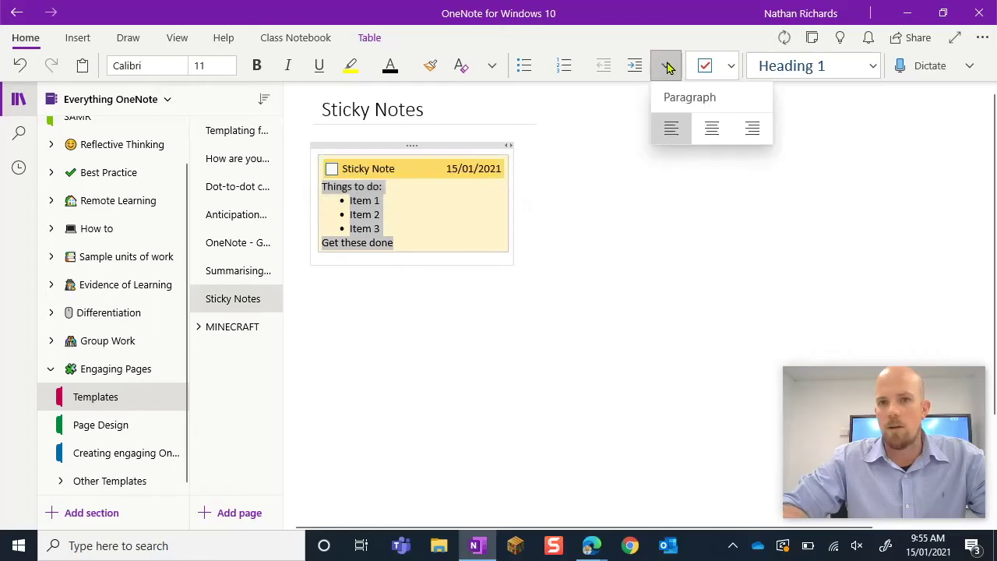
pyautogui.click(712, 129)
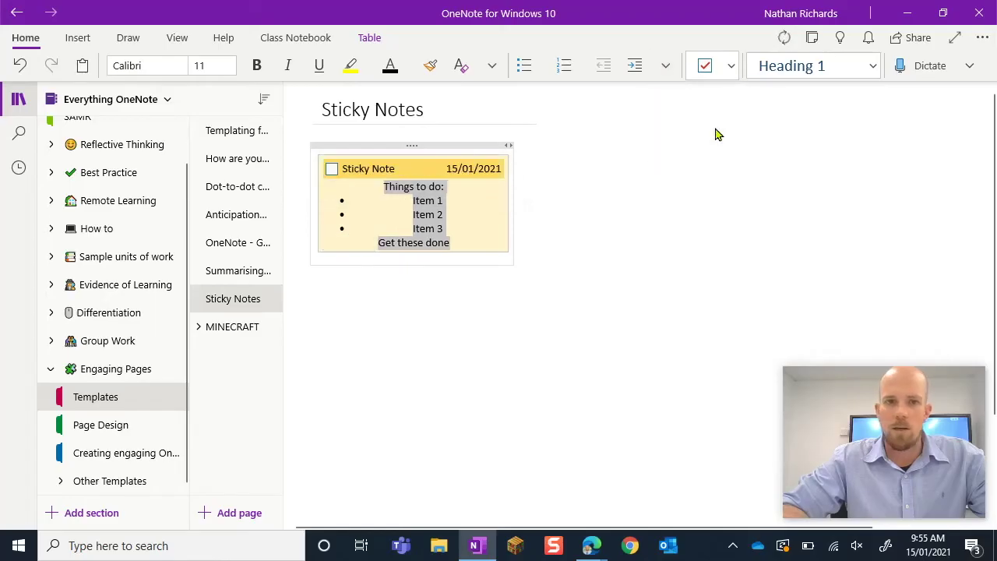
pyautogui.click(666, 66)
pyautogui.click(670, 131)
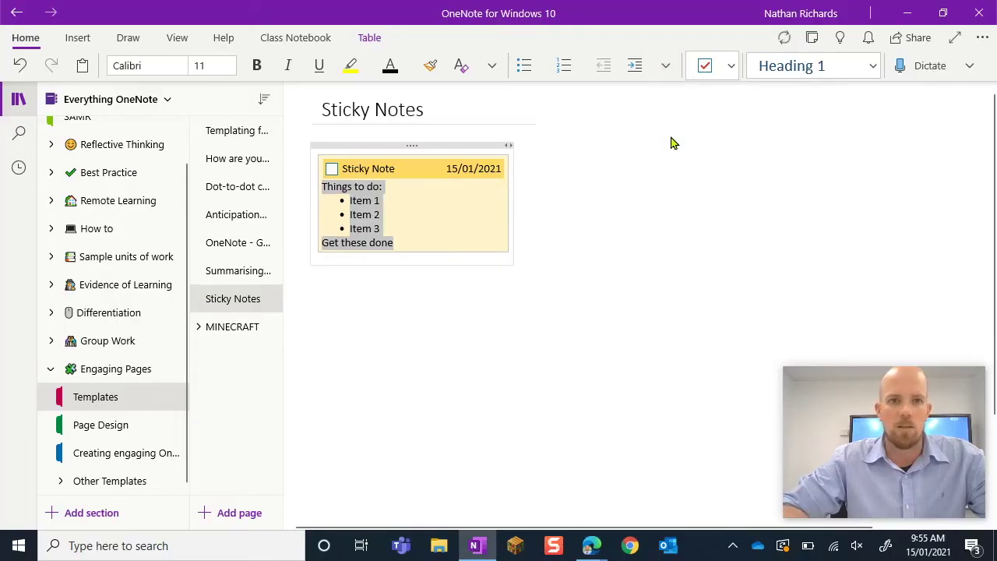
pyautogui.click(511, 332)
pyautogui.click(411, 221)
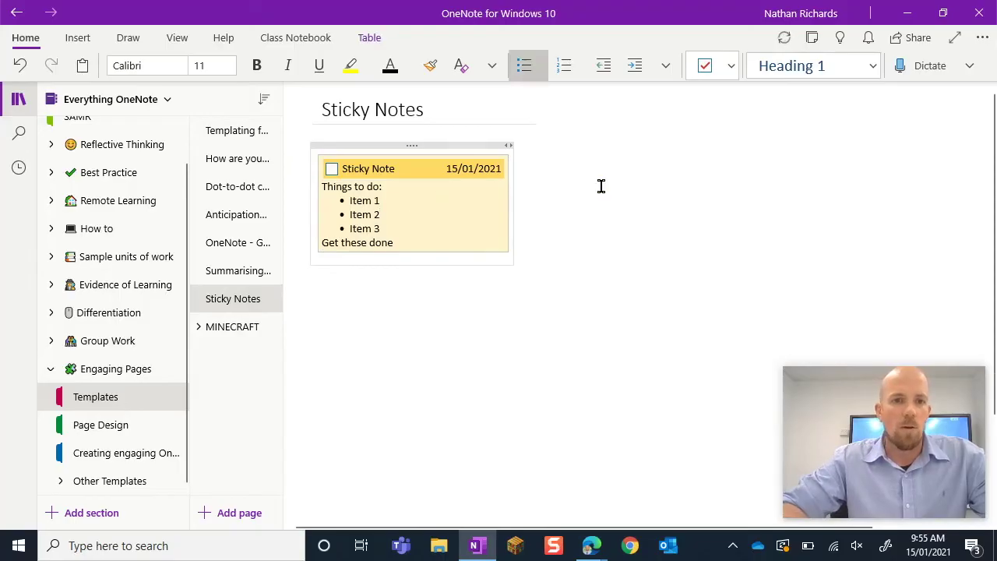
# Add two blank lines below "Get these done" inside the note.
pyautogui.click(414, 244)
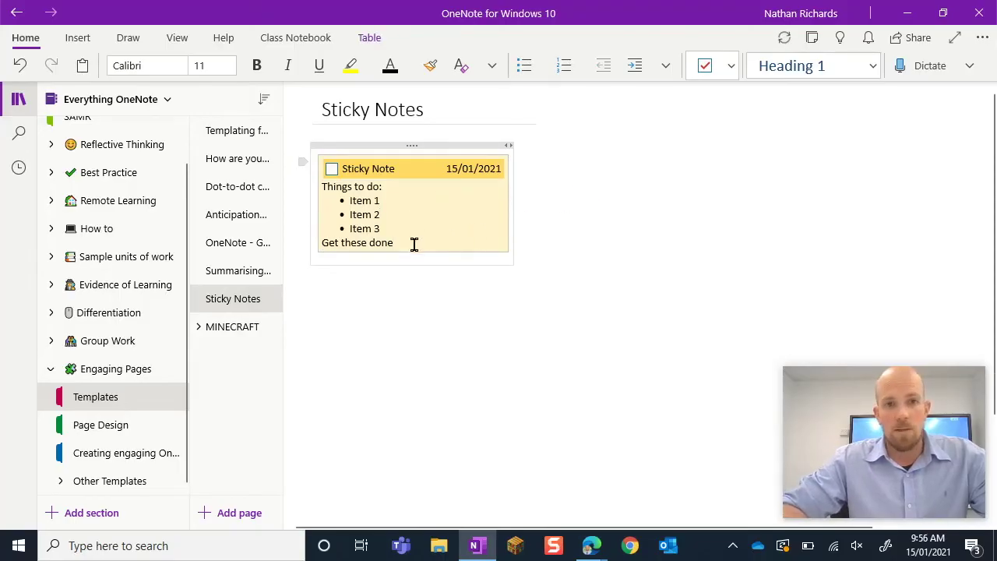
pyautogui.press('Return')
pyautogui.press('Return')
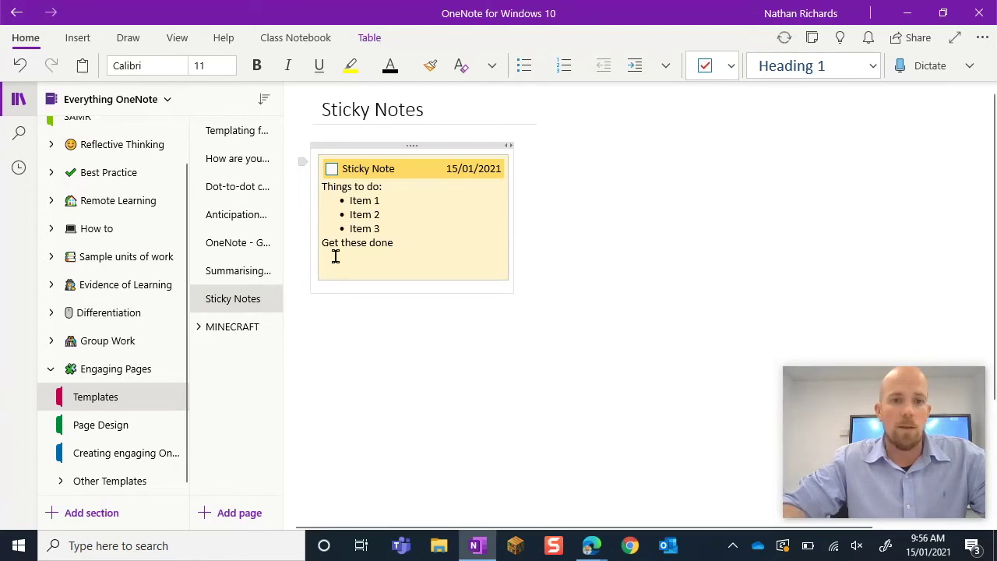
# Search online pictures for "Sticky Note", insert the plain yellow note image below the list, and close the picture search.
pyautogui.click(78, 39)
pyautogui.click(314, 68)
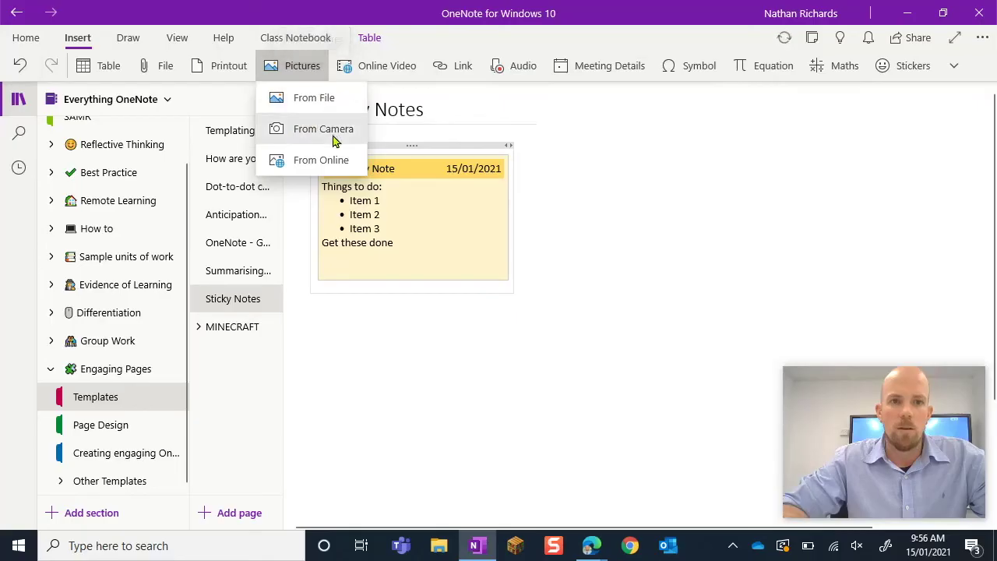
pyautogui.click(339, 163)
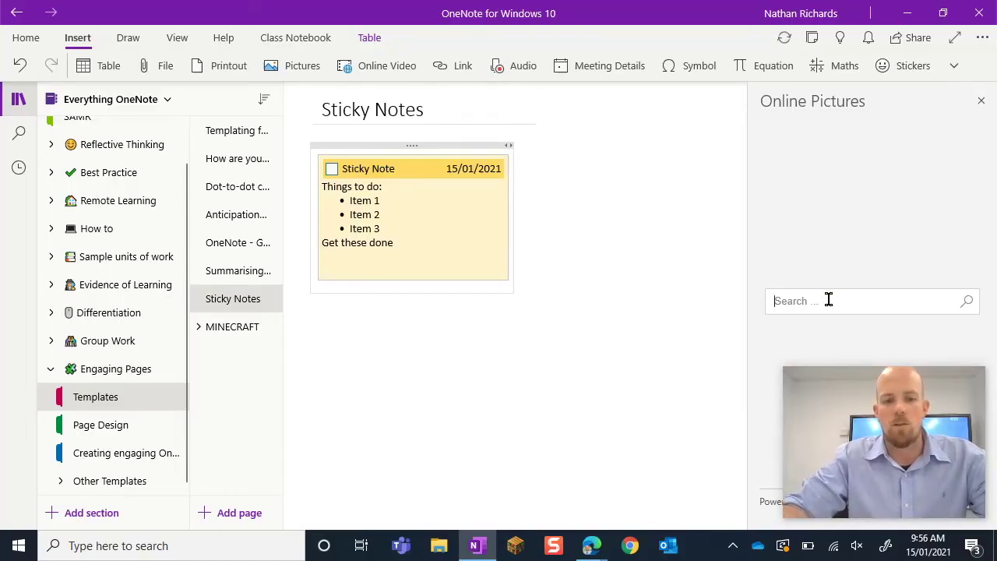
pyautogui.write('Sticky Note')
pyautogui.press('Return')
pyautogui.click(819, 222)
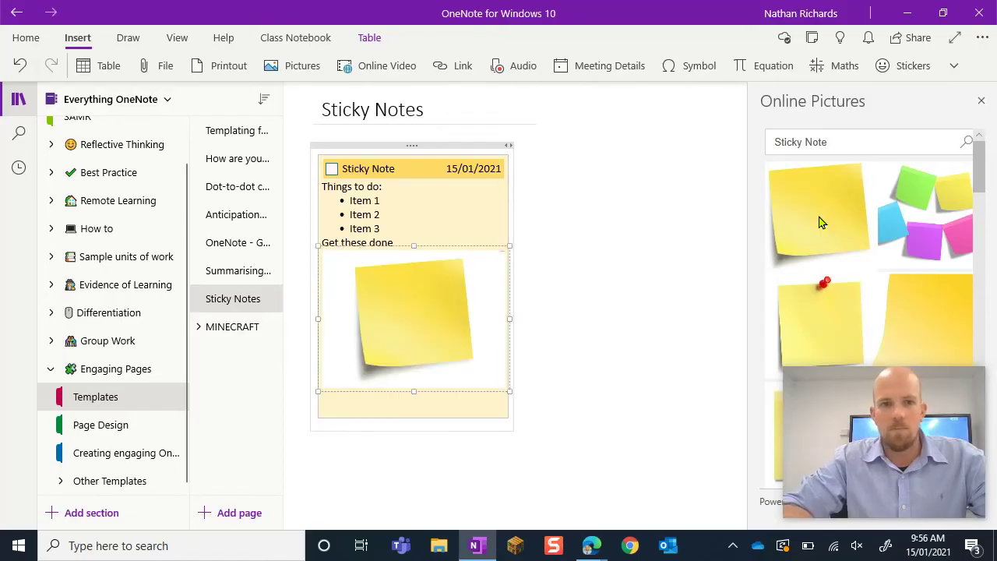
pyautogui.click(600, 421)
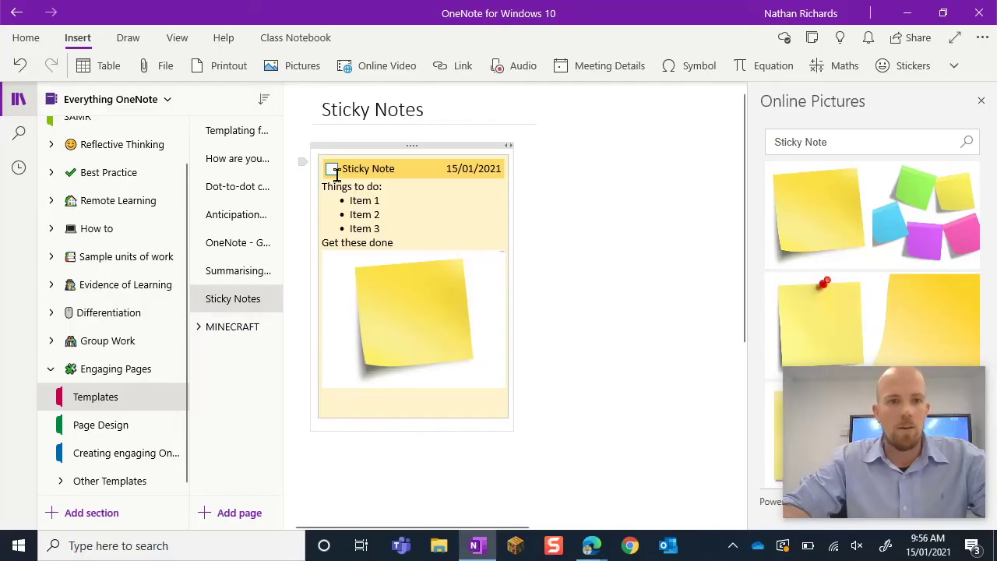
pyautogui.click(622, 237)
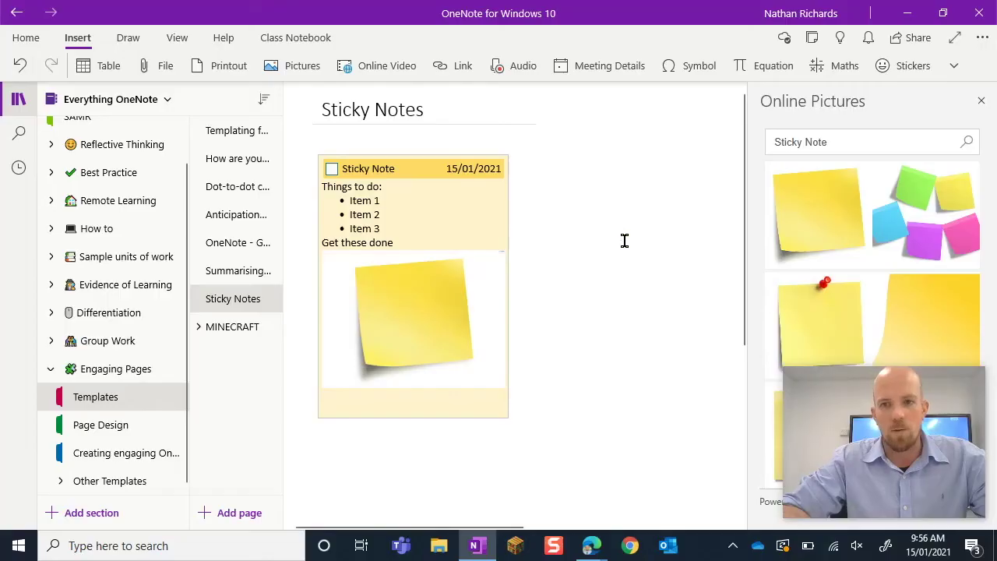
pyautogui.click(981, 100)
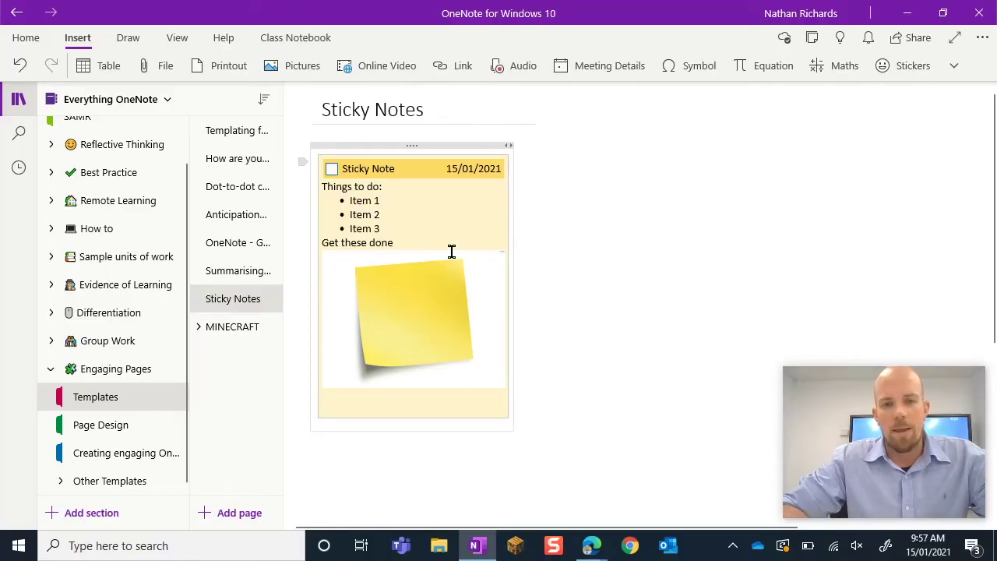
# Shift the sticky note slightly to the right, copy the whole note, and paste a duplicate in the blank space beside it.
pyautogui.click(410, 144)
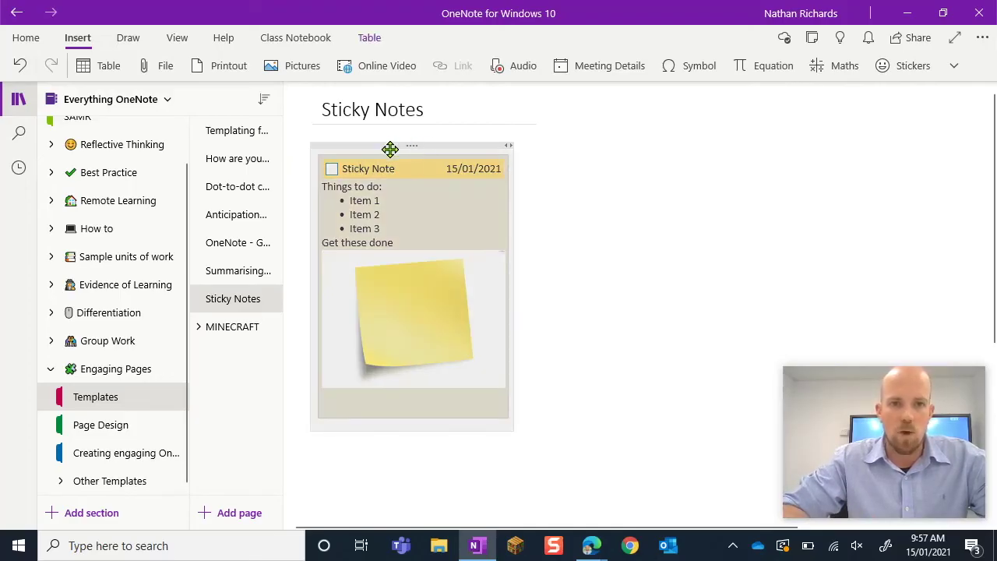
pyautogui.moveTo(411, 141)
pyautogui.mouseDown()
pyautogui.moveTo(585, 156)
pyautogui.moveTo(420, 165)
pyautogui.moveTo(422, 139)
pyautogui.mouseUp()
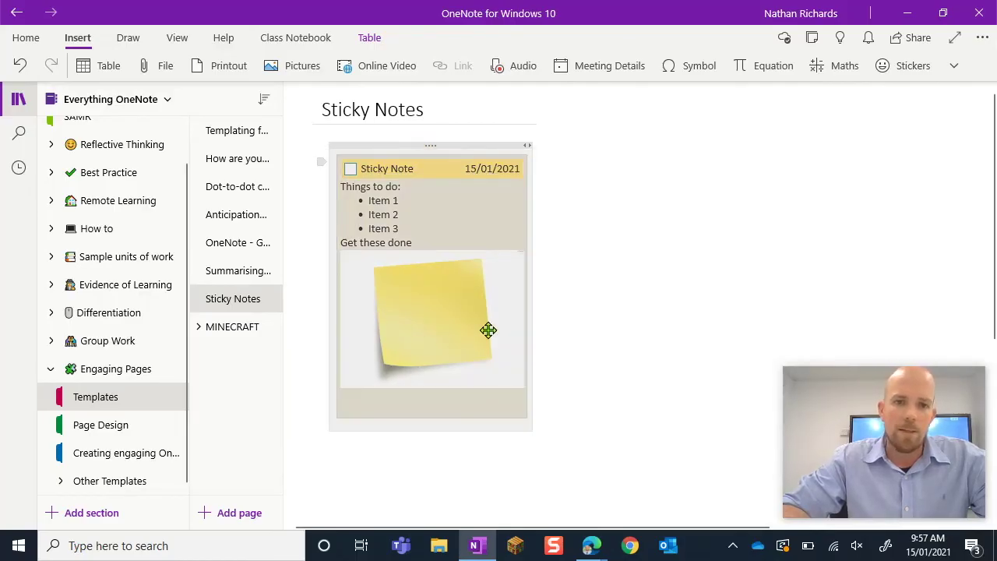
pyautogui.rightClick(427, 228)
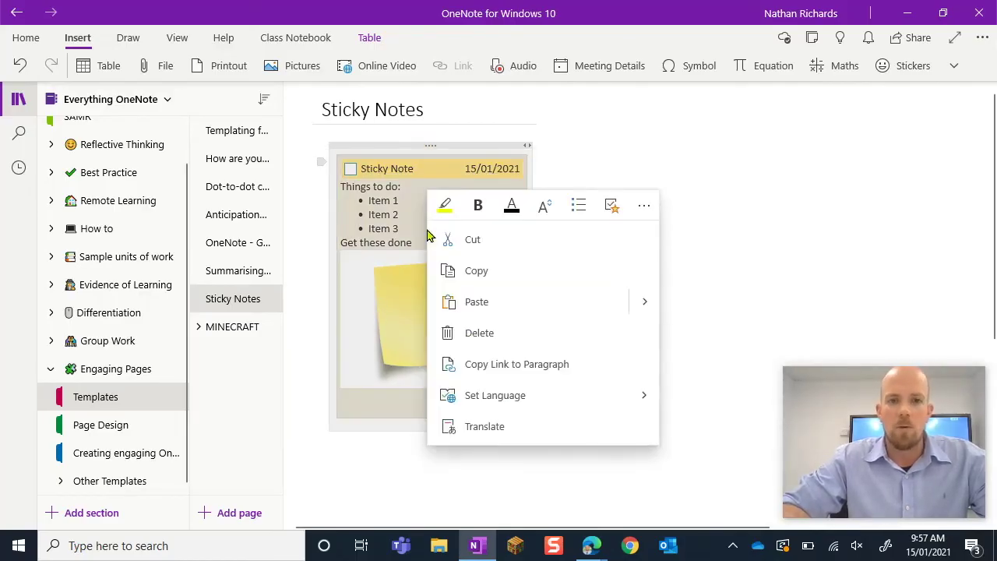
pyautogui.click(475, 269)
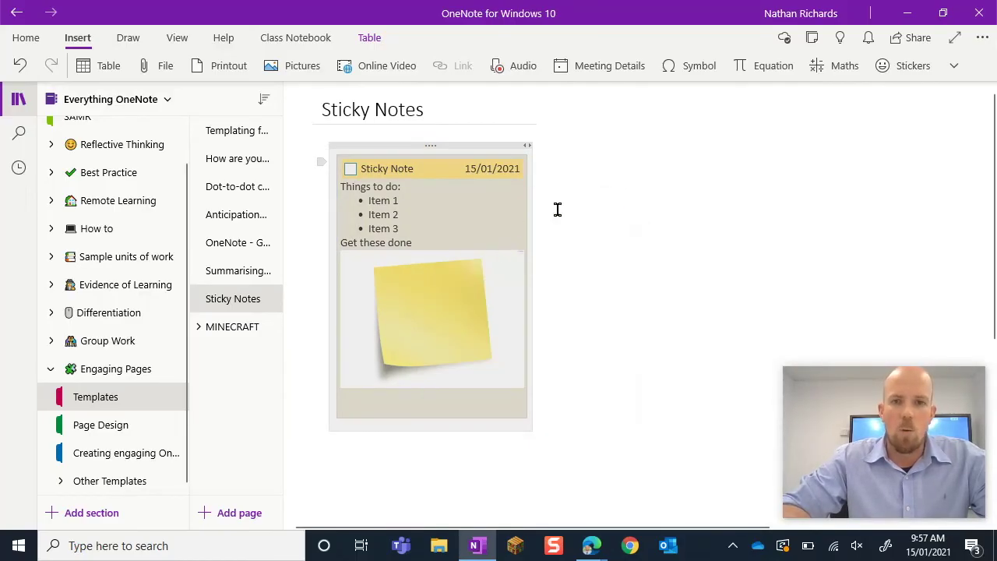
pyautogui.click(625, 156)
pyautogui.rightClick(625, 156)
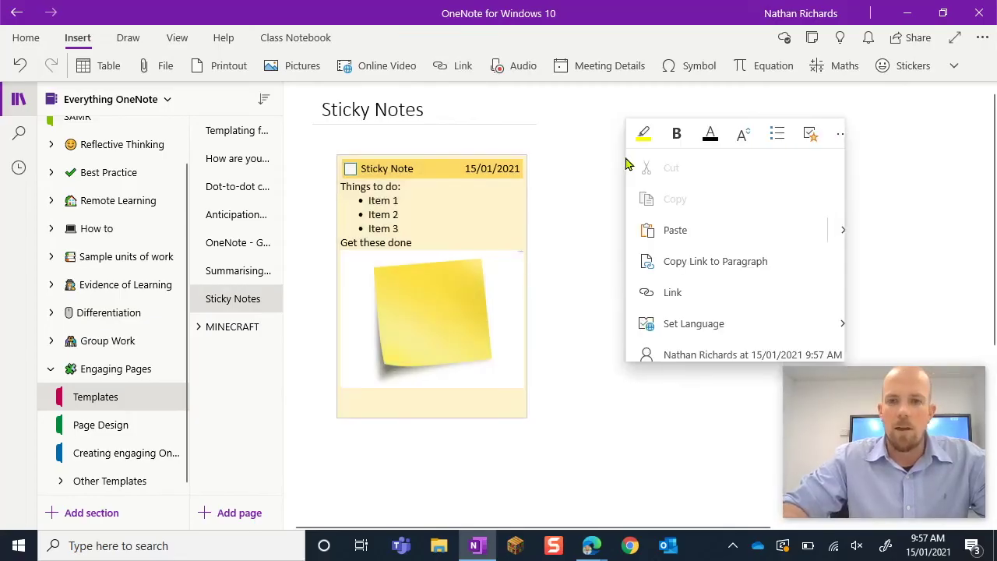
pyautogui.click(665, 229)
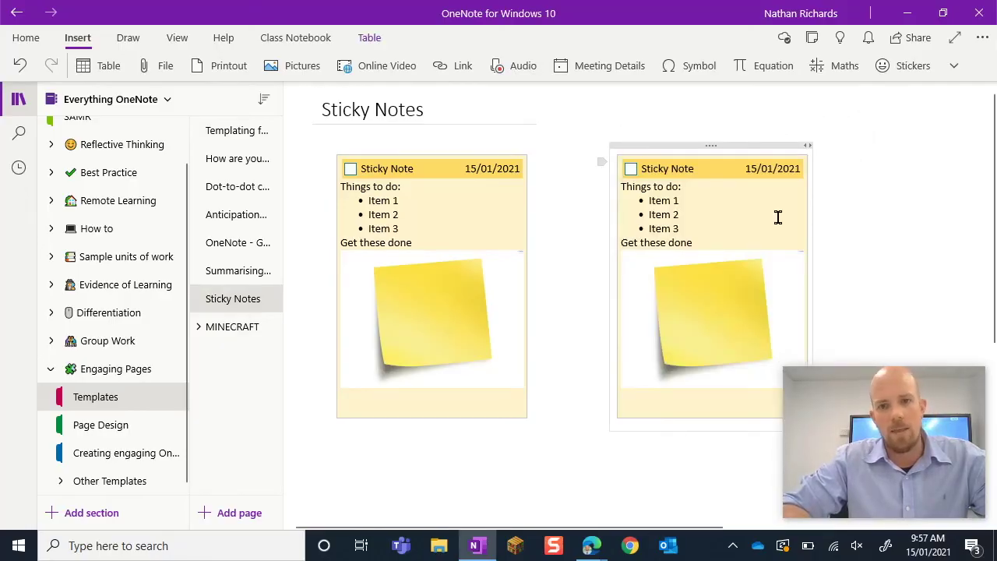
# Move the duplicate sticky note closer to the original, level with it.
pyautogui.click(689, 147)
pyautogui.click(690, 224)
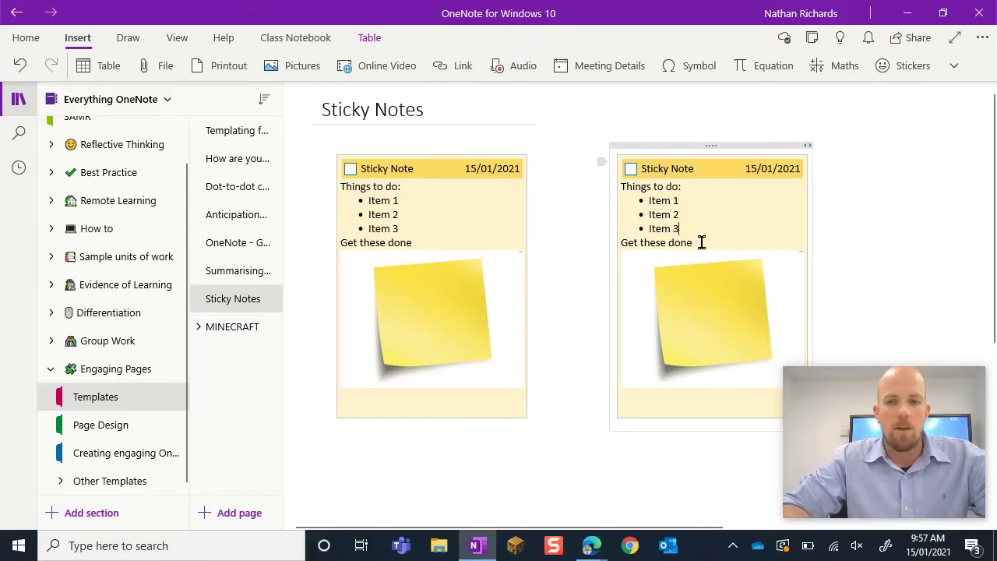
pyautogui.moveTo(715, 144); pyautogui.dragTo(661, 151)
# Recolour the duplicate note's table shading to light green for the body and medium green for the header row.
pyautogui.click(655, 242)
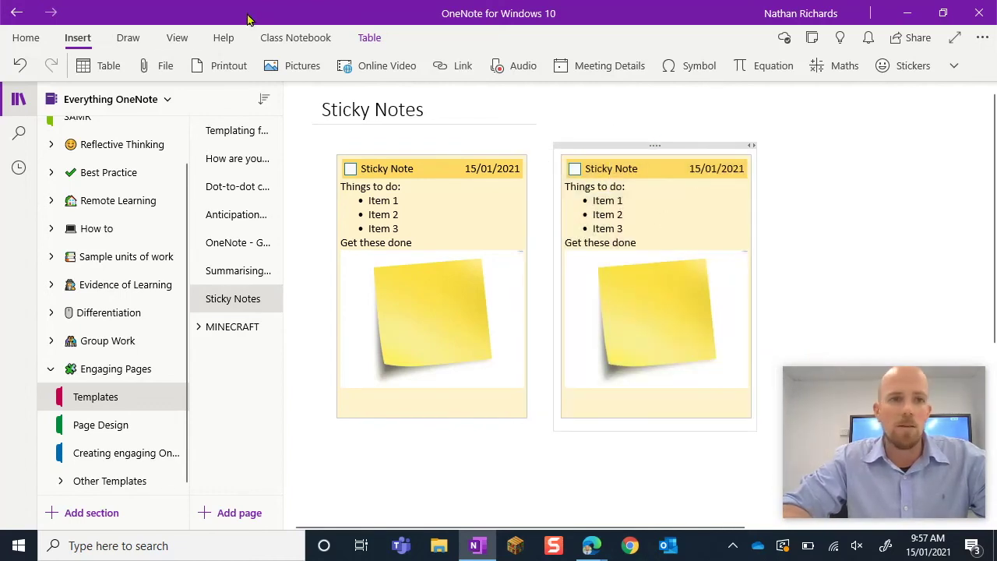
pyautogui.click(372, 39)
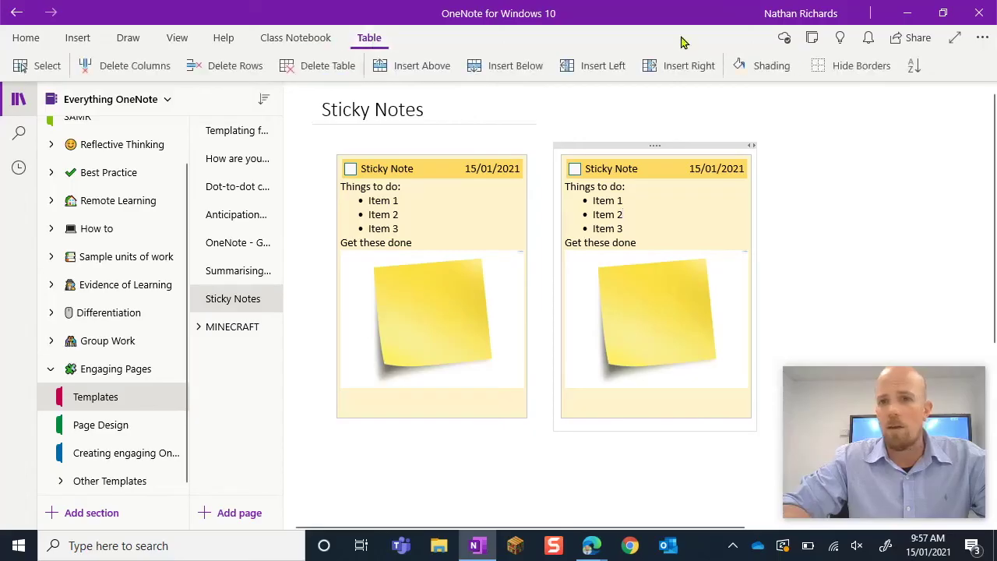
pyautogui.click(797, 67)
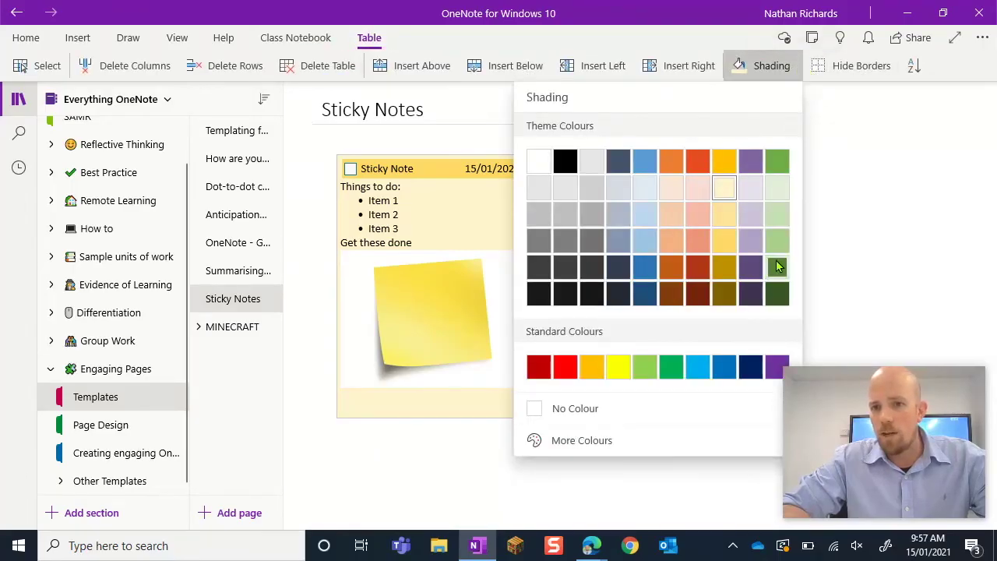
pyautogui.click(777, 245)
pyautogui.click(692, 166)
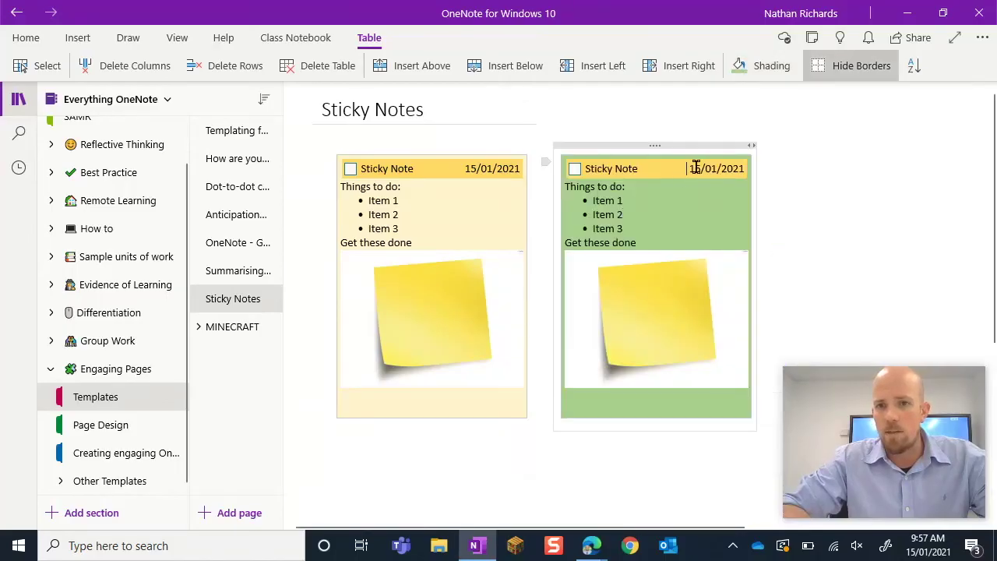
pyautogui.click(818, 211)
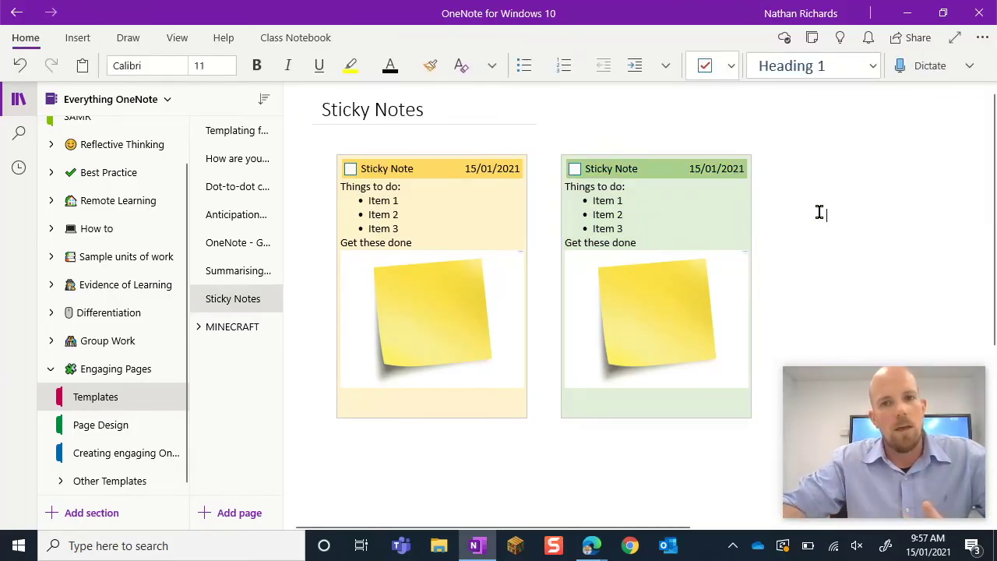
# Copy the green sticky note and paste it beside the video on the MakeCode page under MINECRAFT.
pyautogui.click(652, 146)
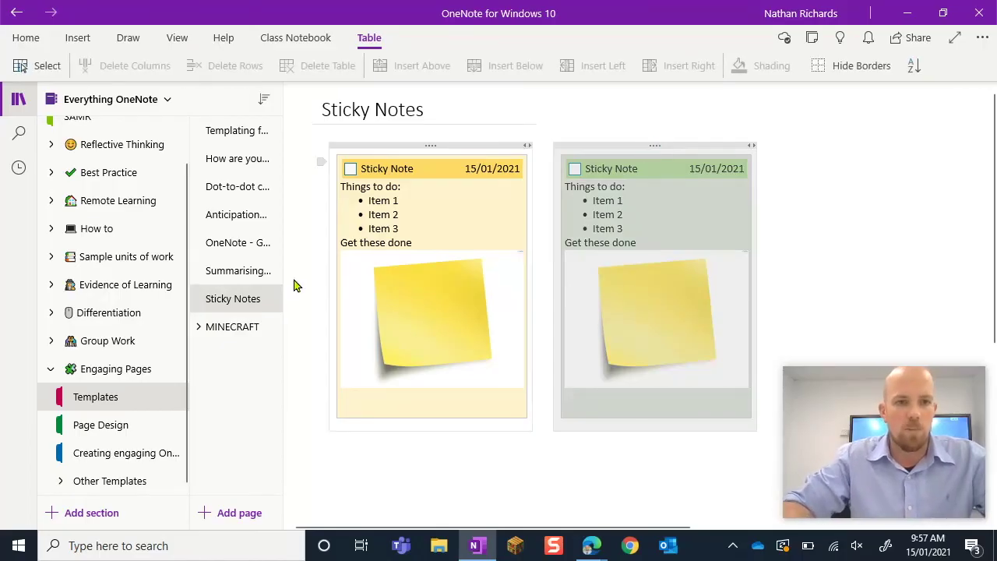
pyautogui.click(201, 328)
pyautogui.click(198, 328)
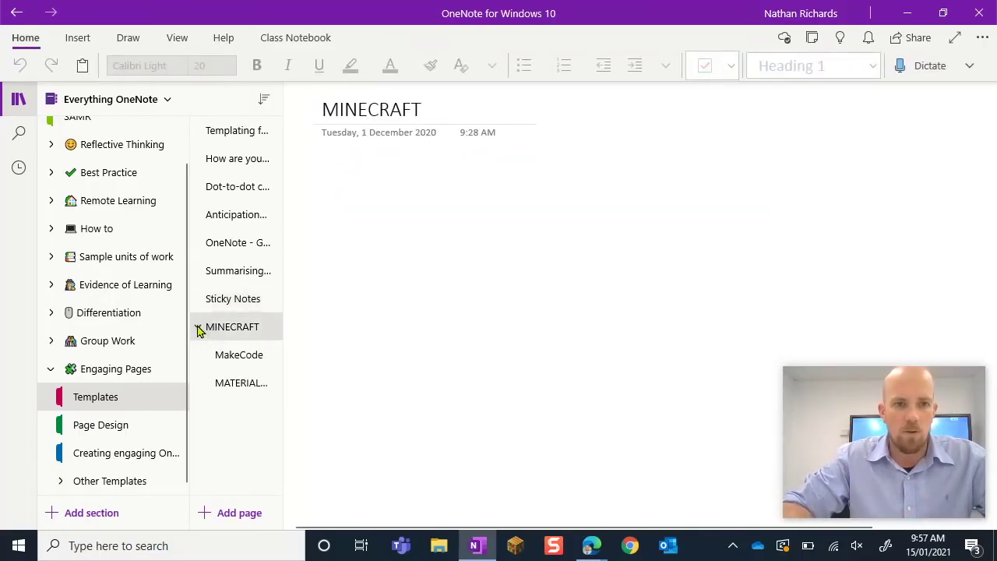
pyautogui.click(233, 357)
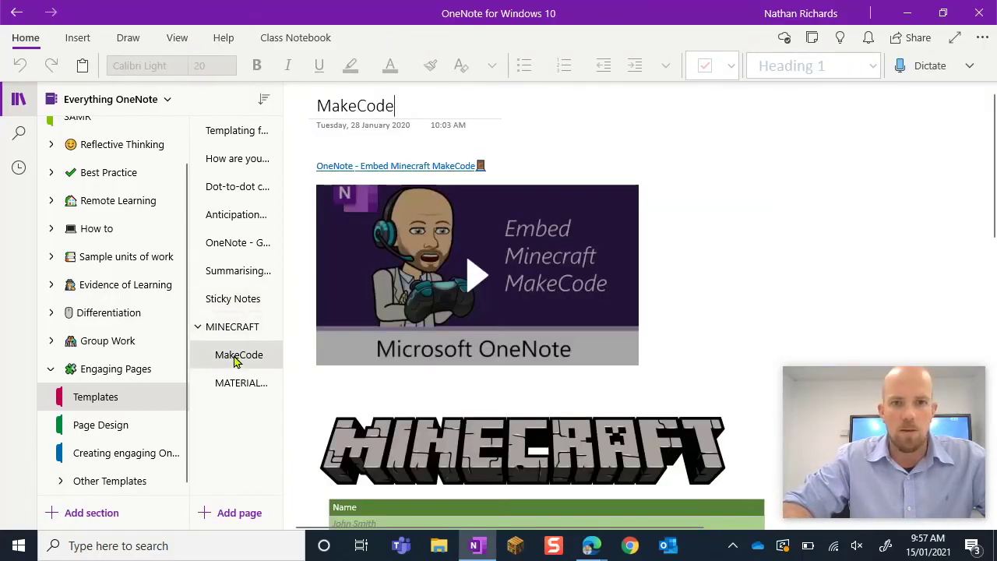
pyautogui.click(717, 165)
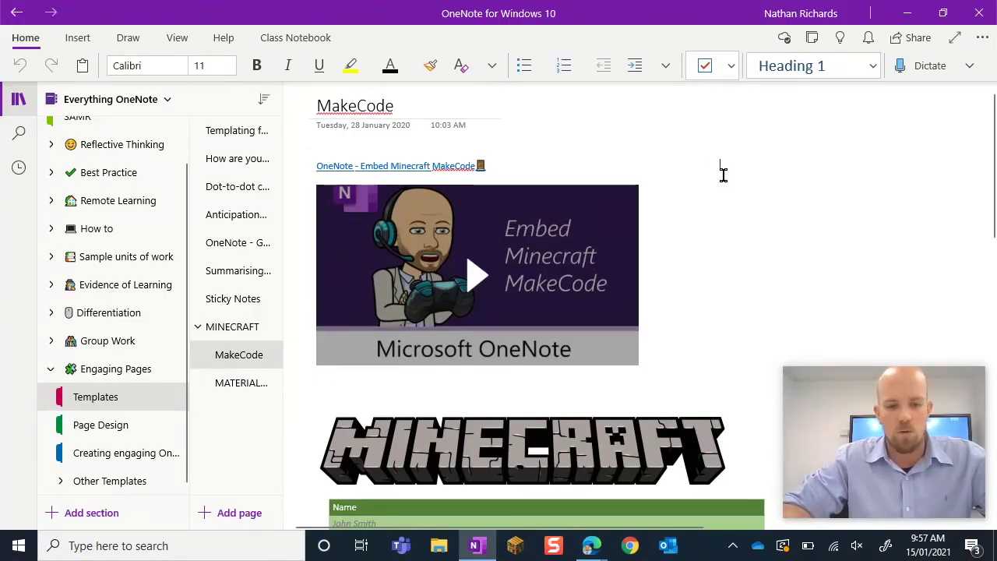
pyautogui.hotkey('ctrl', 'v')
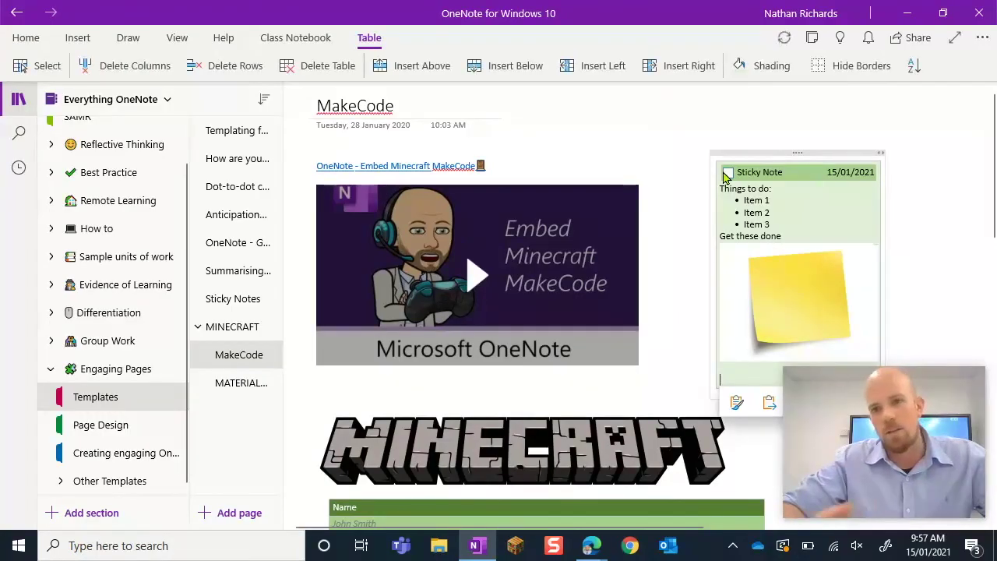